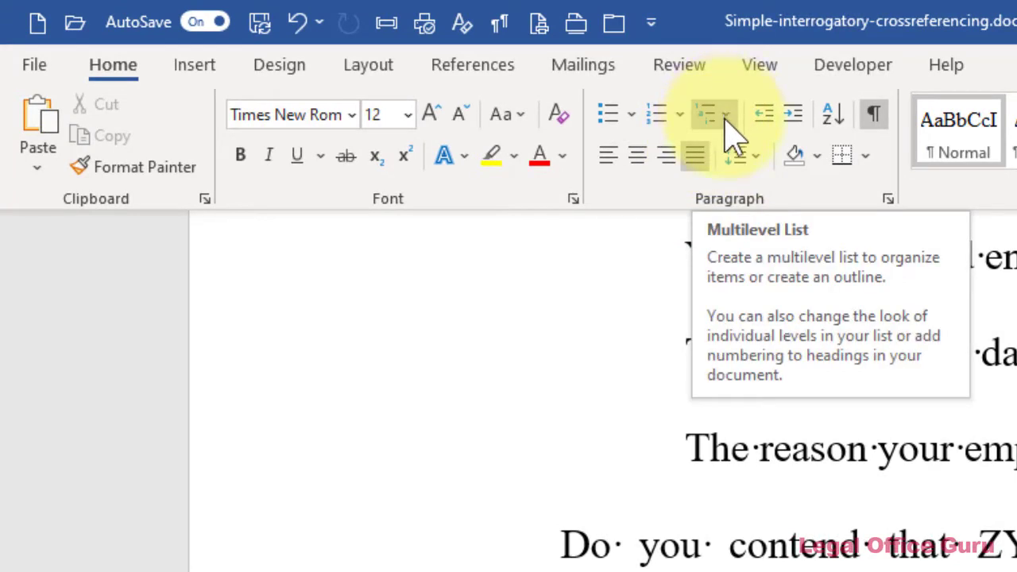
Apply the 1., a., i. multilevel list to the first paragraph under INTERROGATORIES, beginning "Please state your full name".
scroll(905, 528, up, 10)
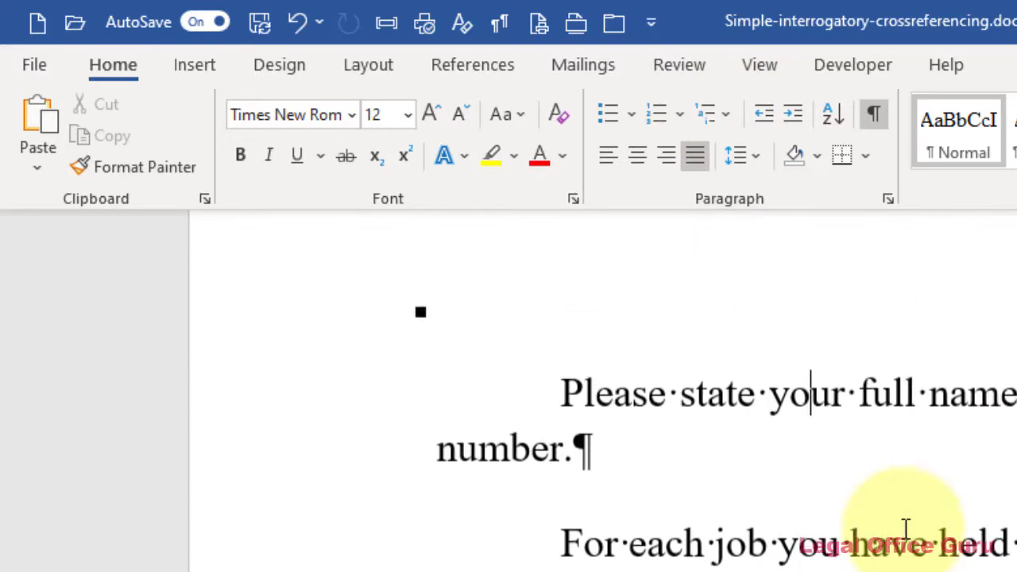
click(569, 390)
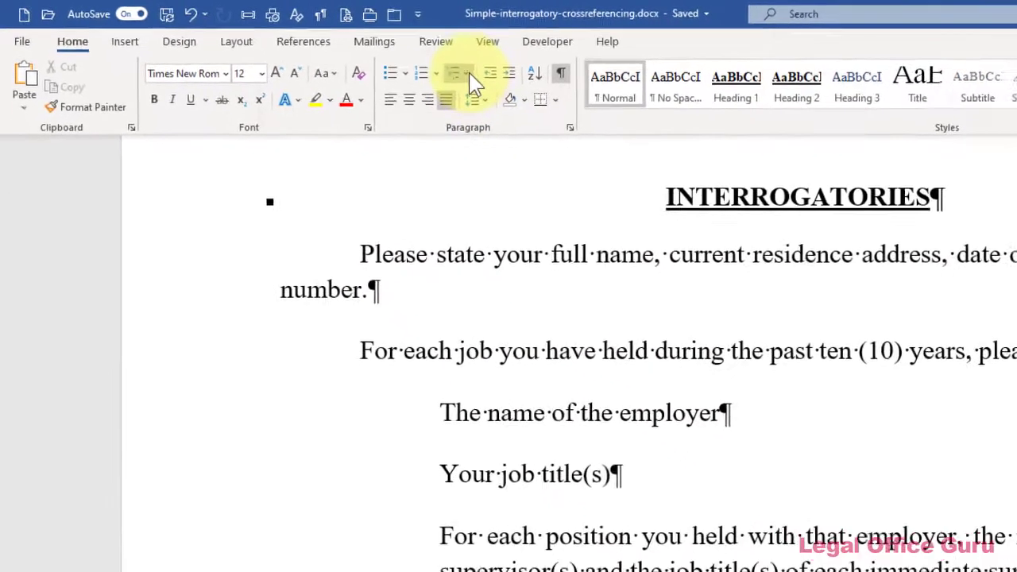
click(666, 106)
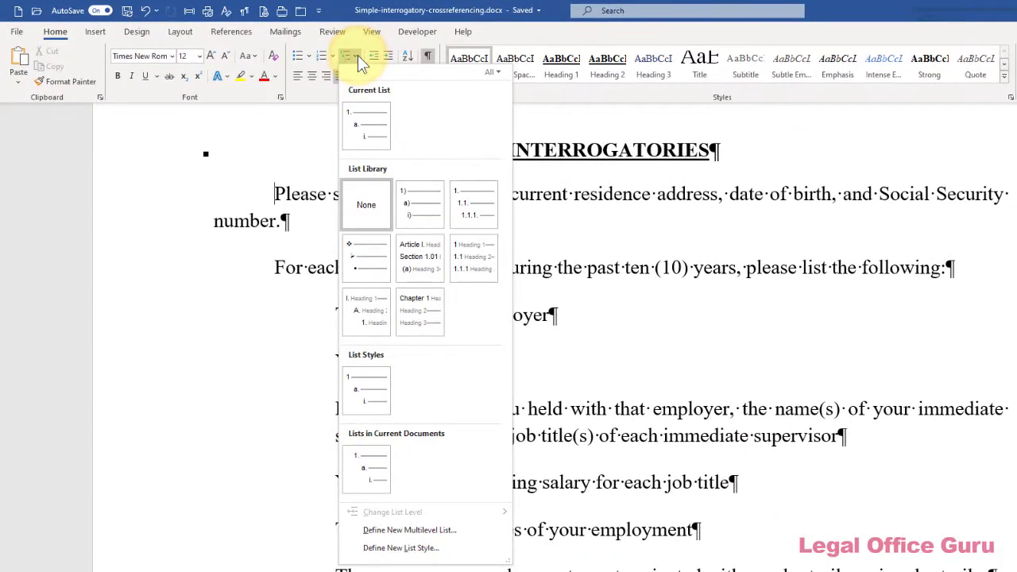
click(370, 119)
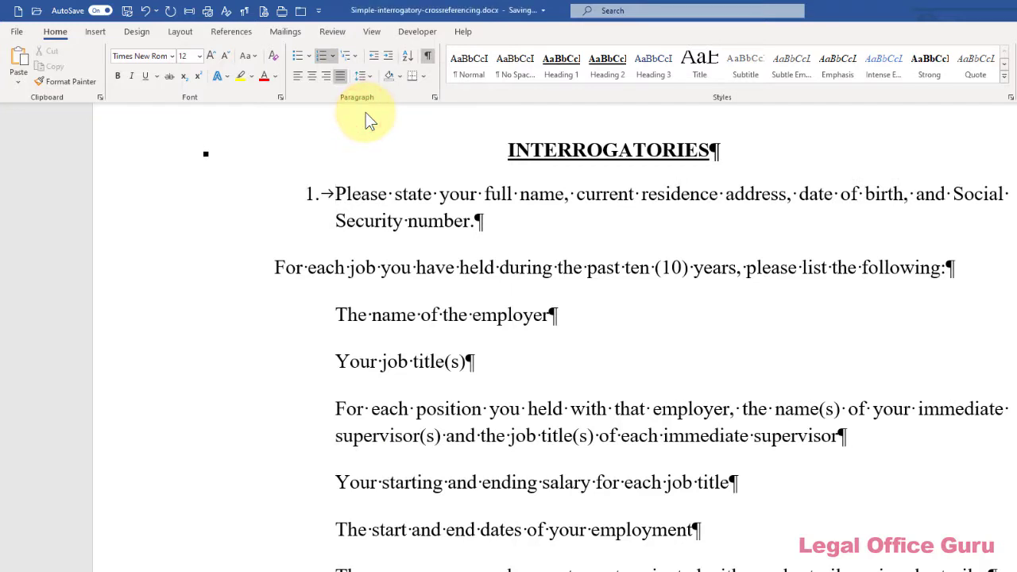
Adjust the list indents of paragraph 1 to a 0.5" number position and 0" text indent, keeping the tab character after the number.
click(312, 194)
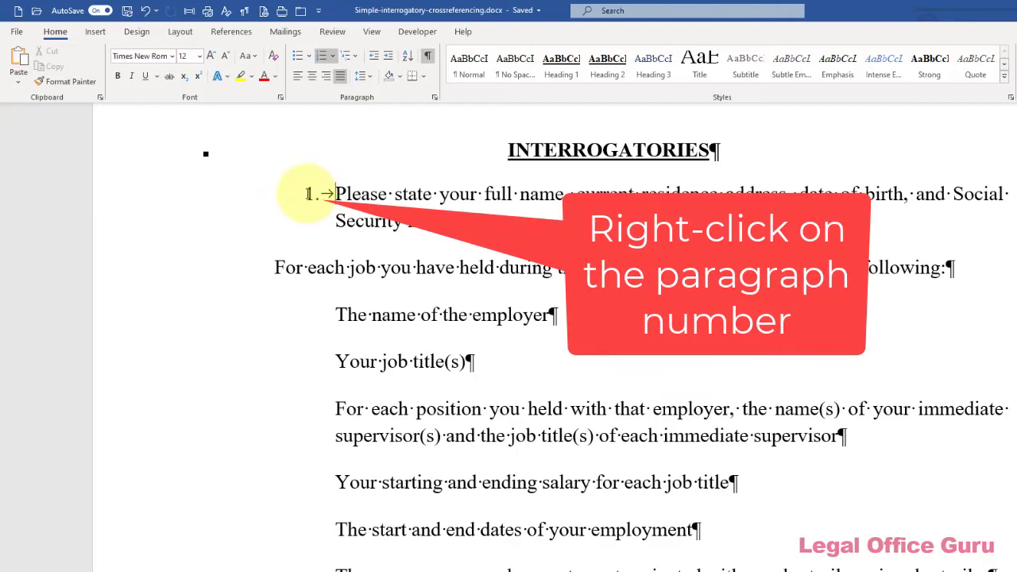
right_click(310, 194)
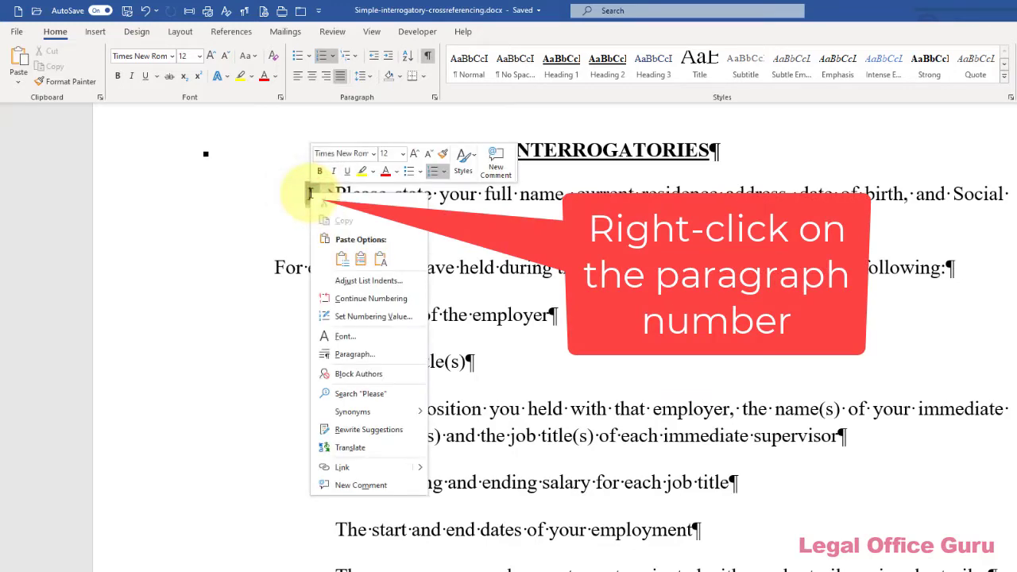
click(392, 282)
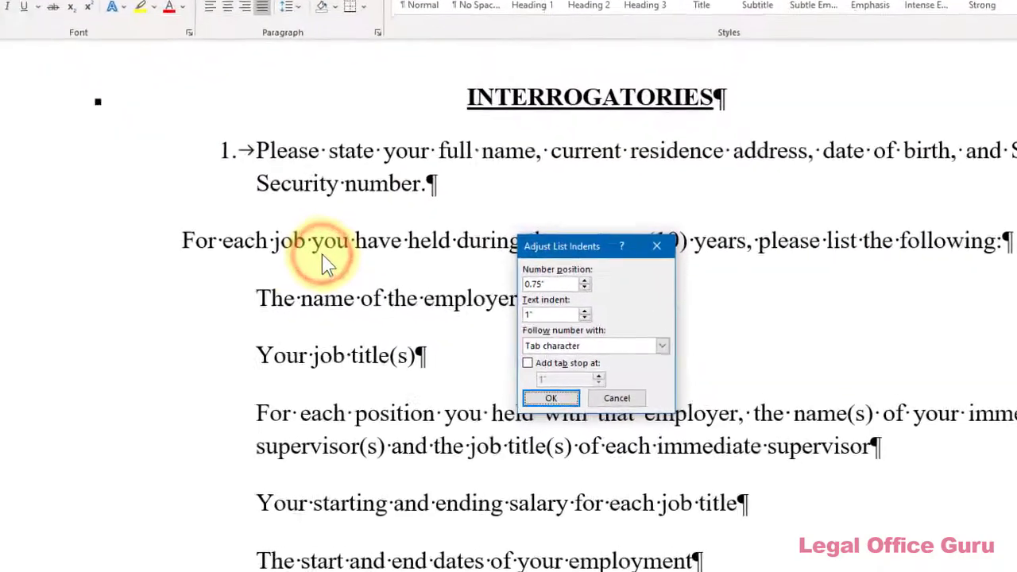
click(391, 181)
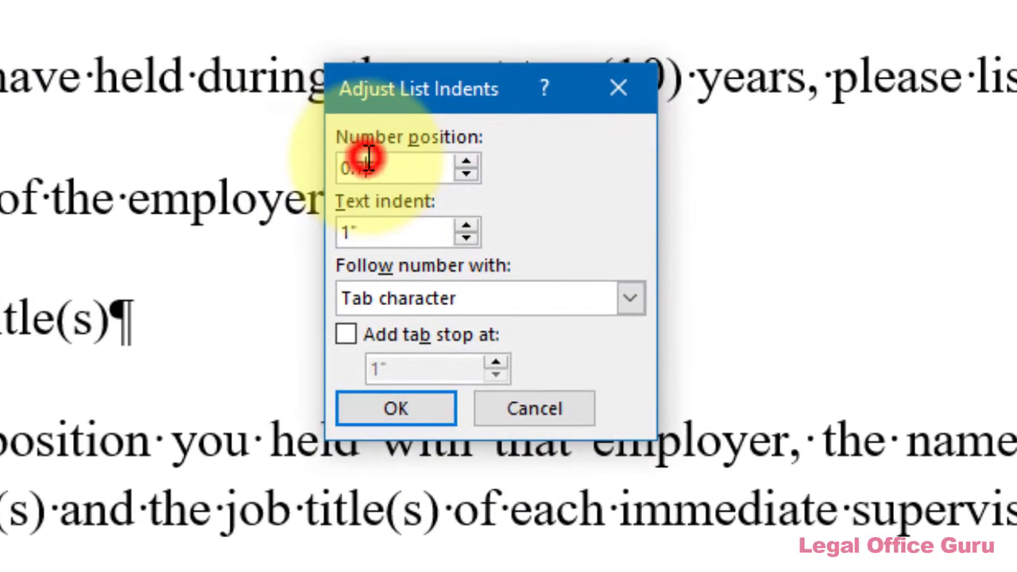
key(BackSpace)
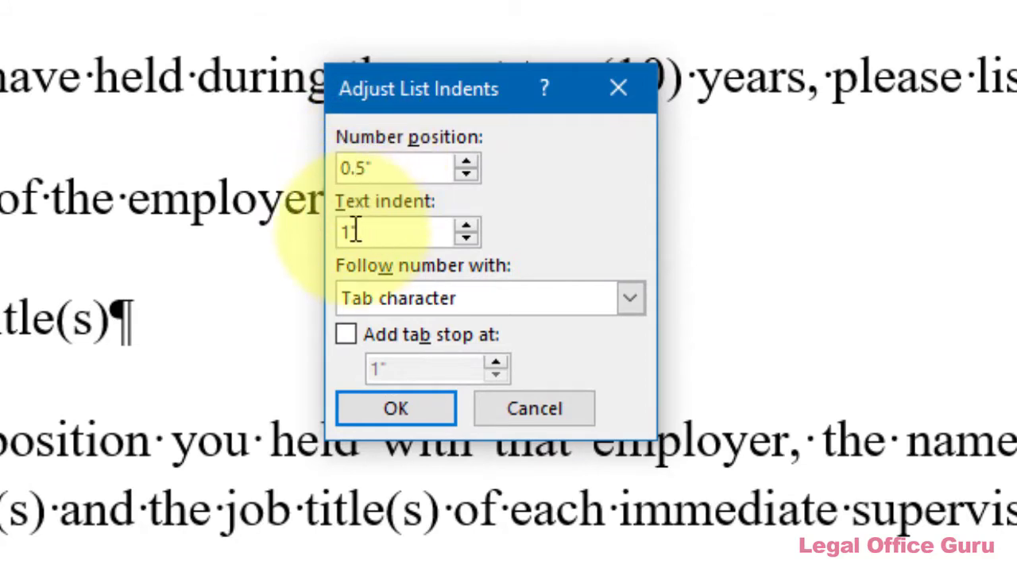
click(348, 228)
key(BackSpace)
text(0)
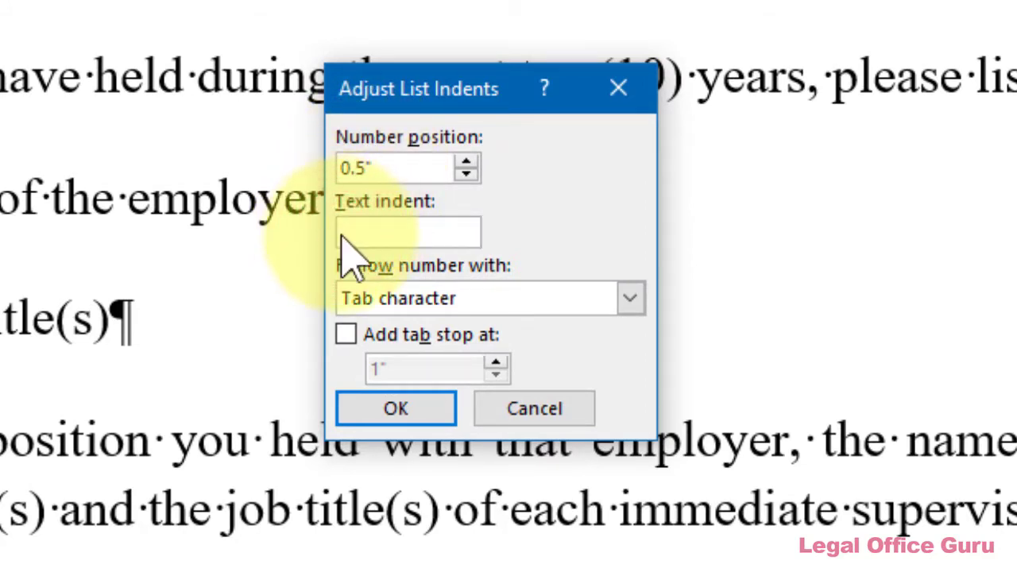
click(632, 299)
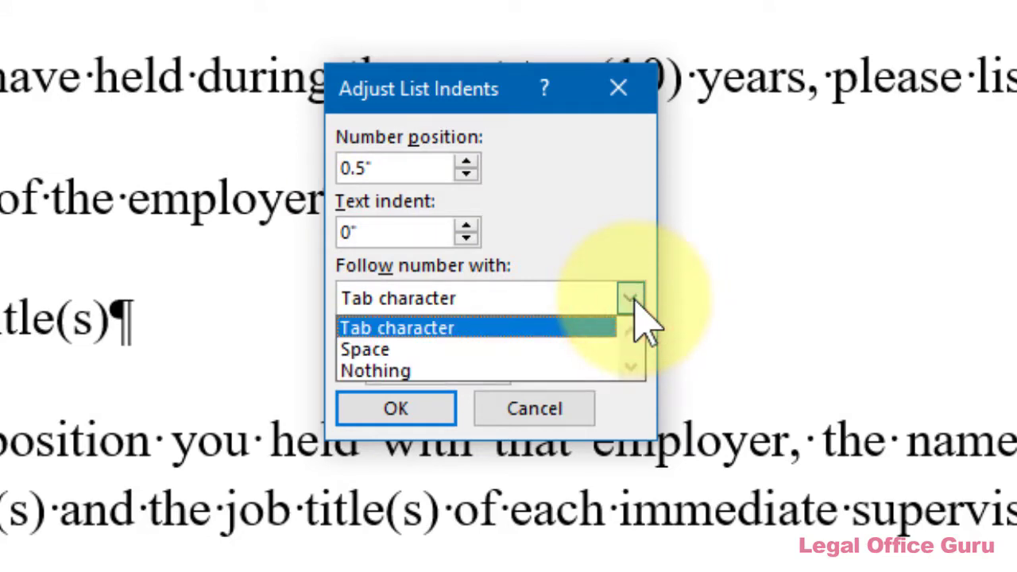
click(635, 301)
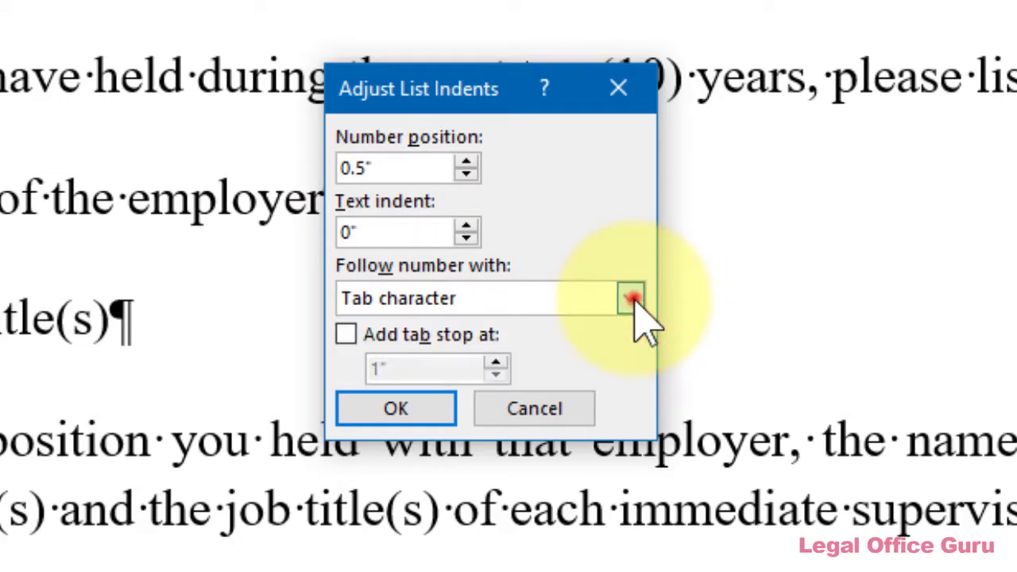
click(444, 410)
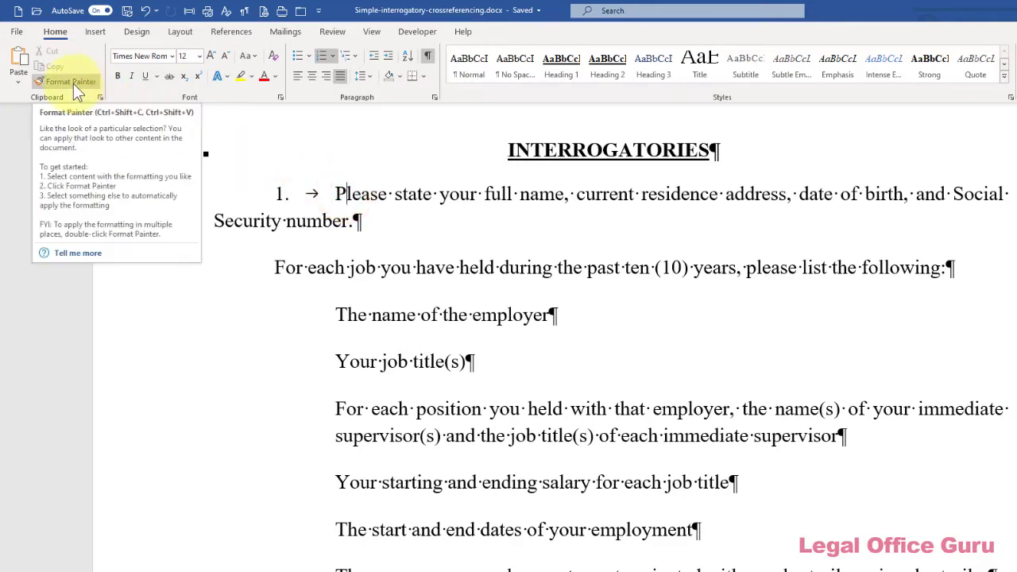
Copy paragraph 1's numbering format with Format Painter onto the remaining interrogatories, their subitems and the document production request.
click(73, 86)
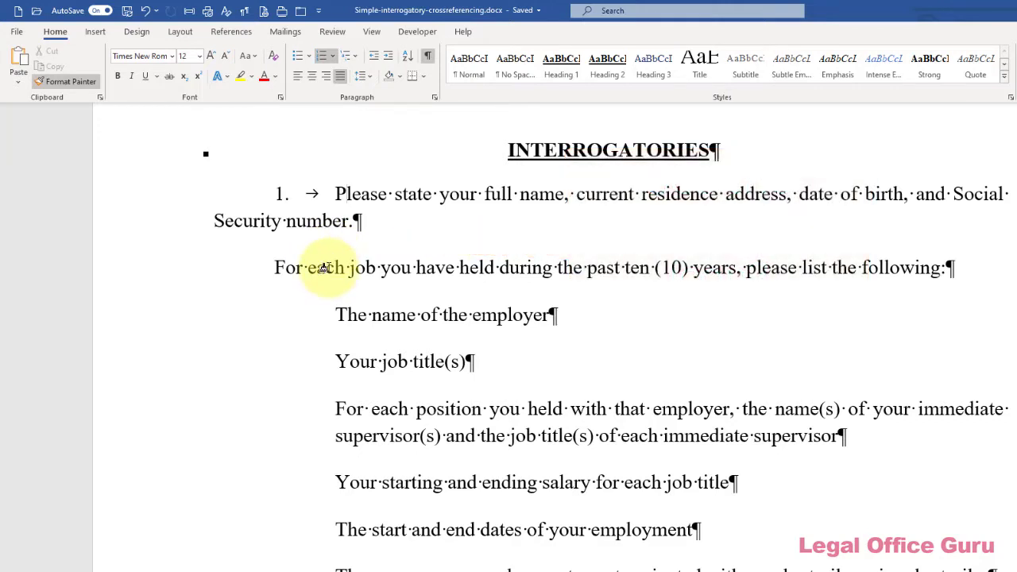
click(324, 267)
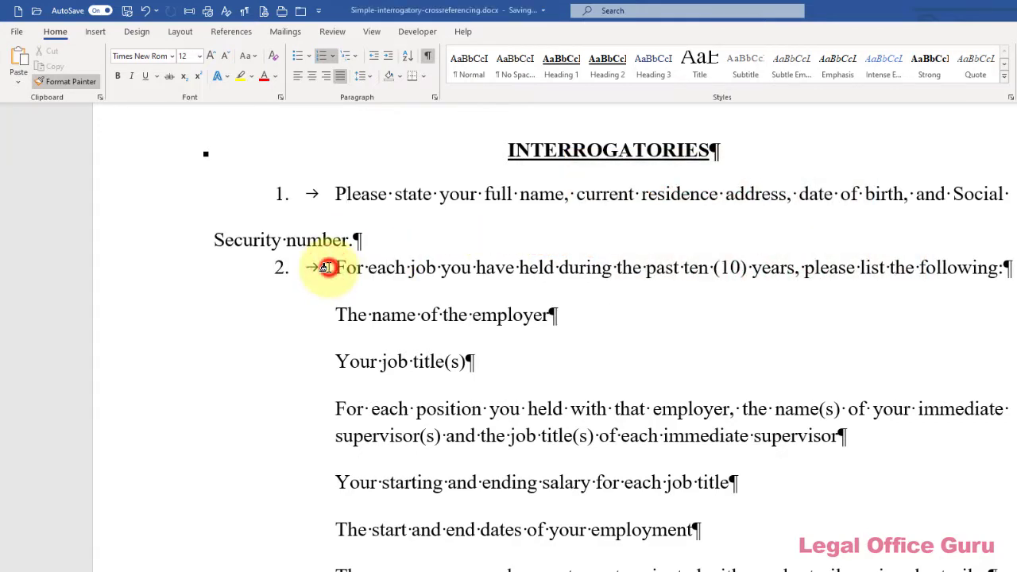
drag(375, 318, 374, 366)
click(387, 409)
click(390, 482)
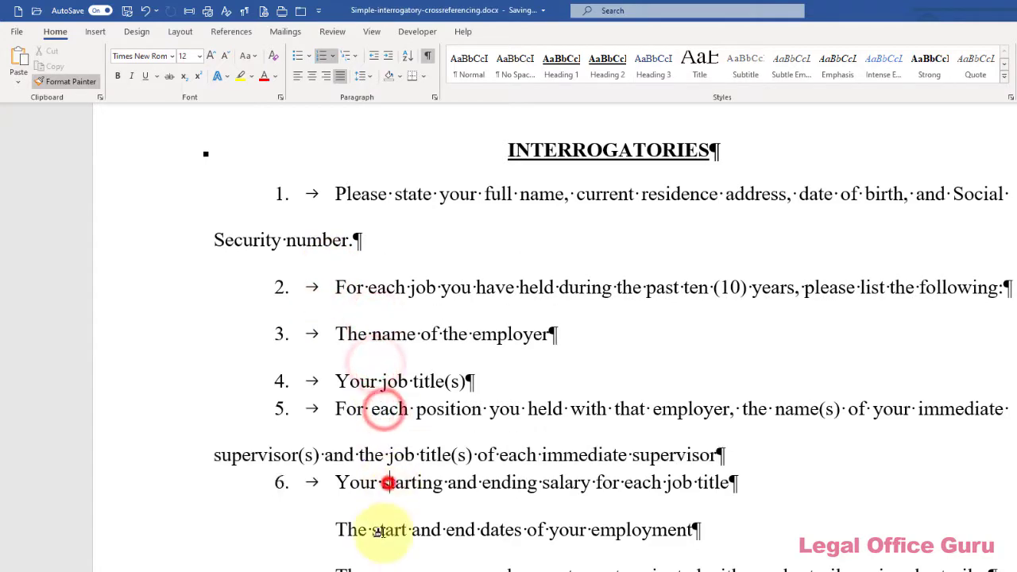
click(387, 524)
click(382, 569)
scroll(382, 569, down, 2)
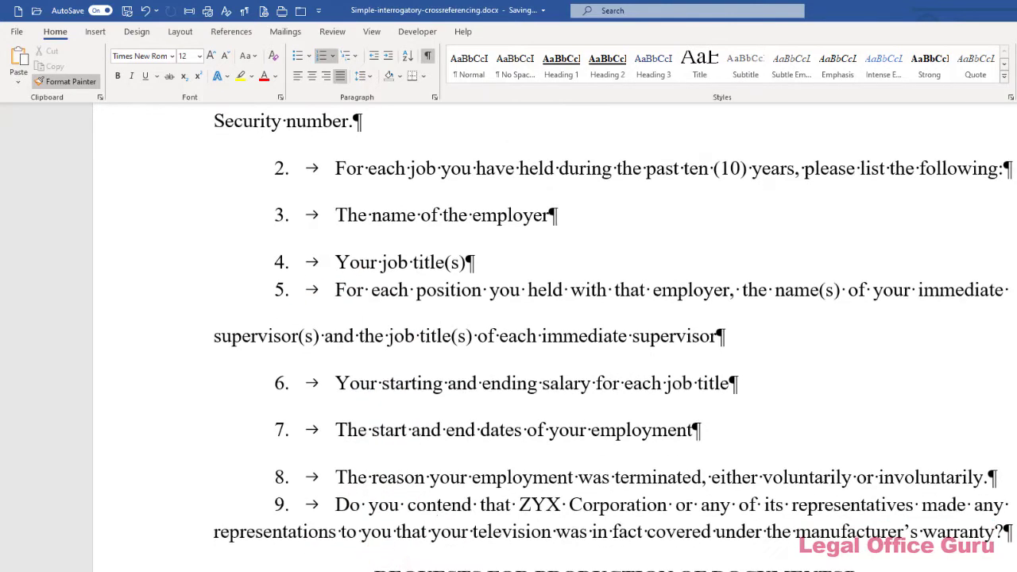
scroll(393, 349, up, 2)
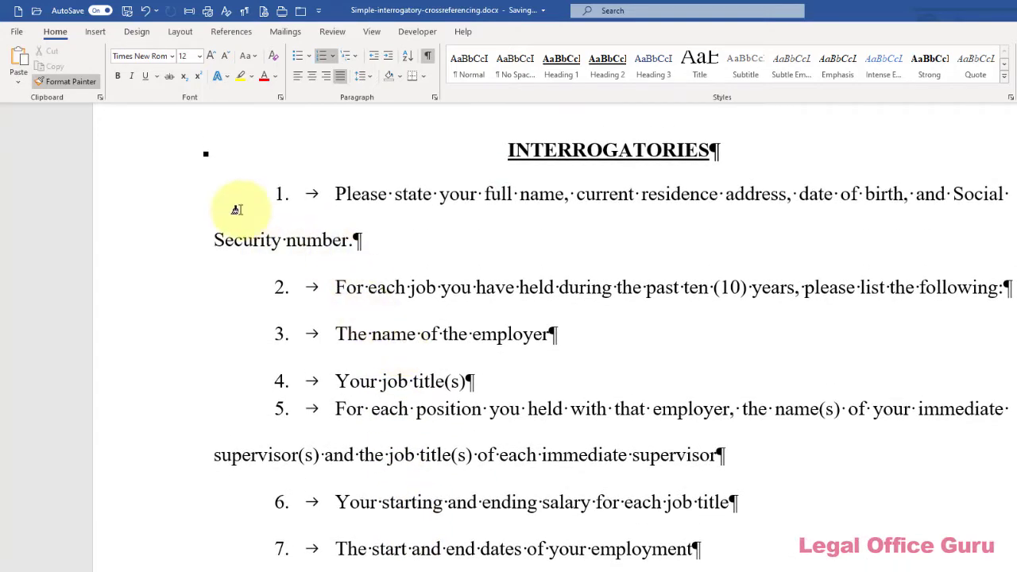
click(76, 80)
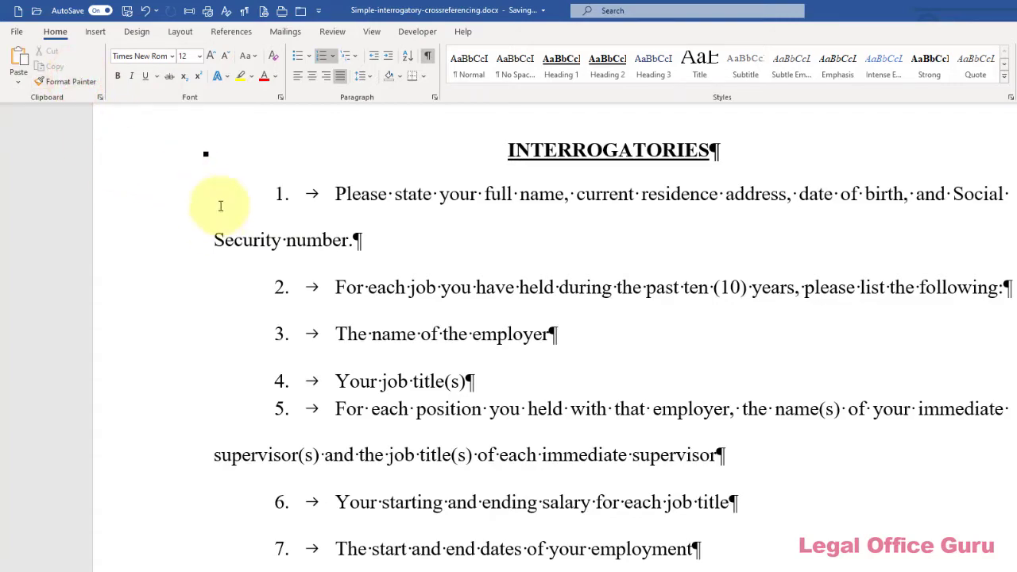
Turn off "Don't add space between paragraphs of the same style" for the numbered interrogatory paragraphs.
drag(172, 195, 209, 526)
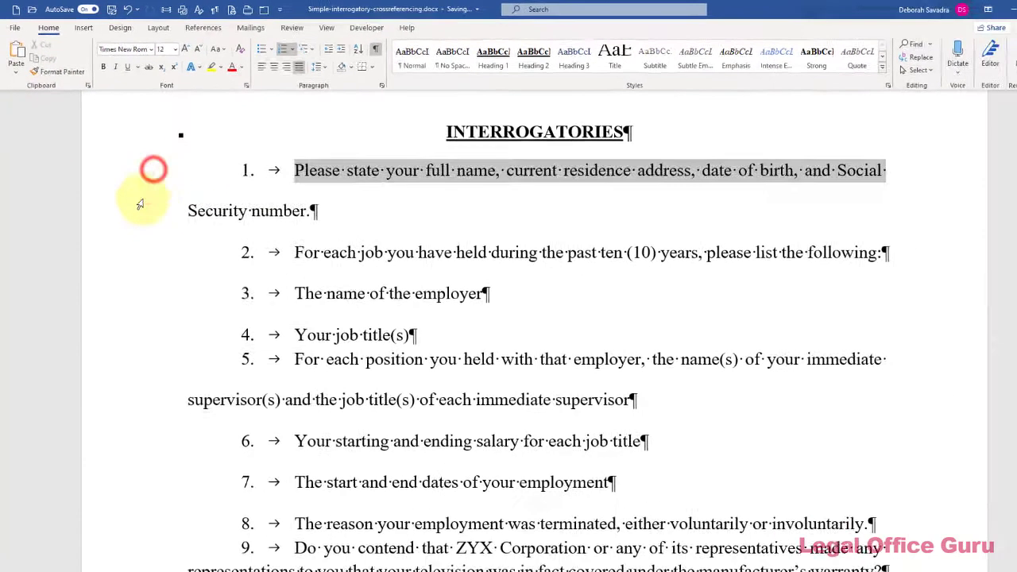
drag(174, 435, 274, 436)
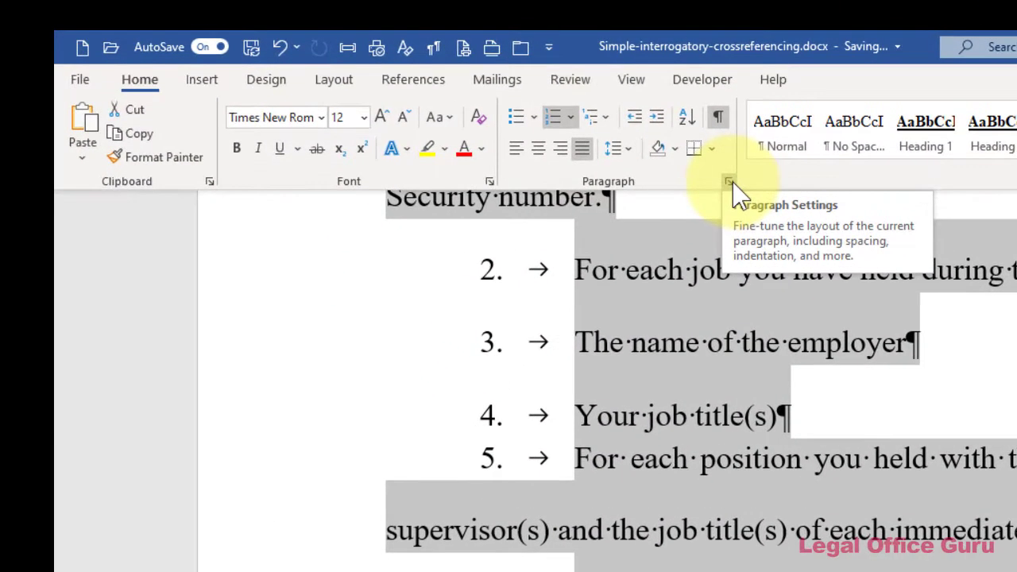
click(731, 183)
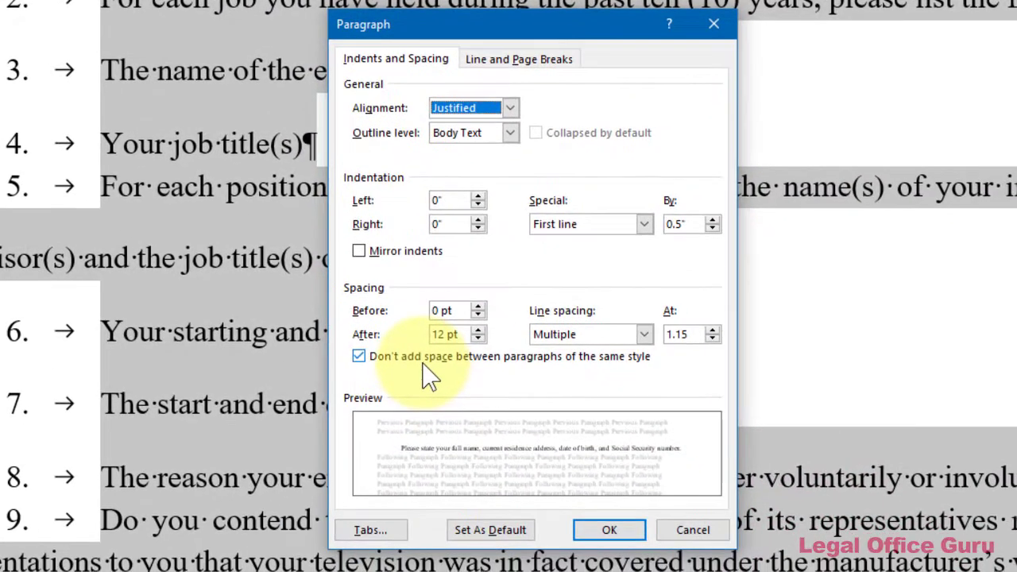
click(493, 397)
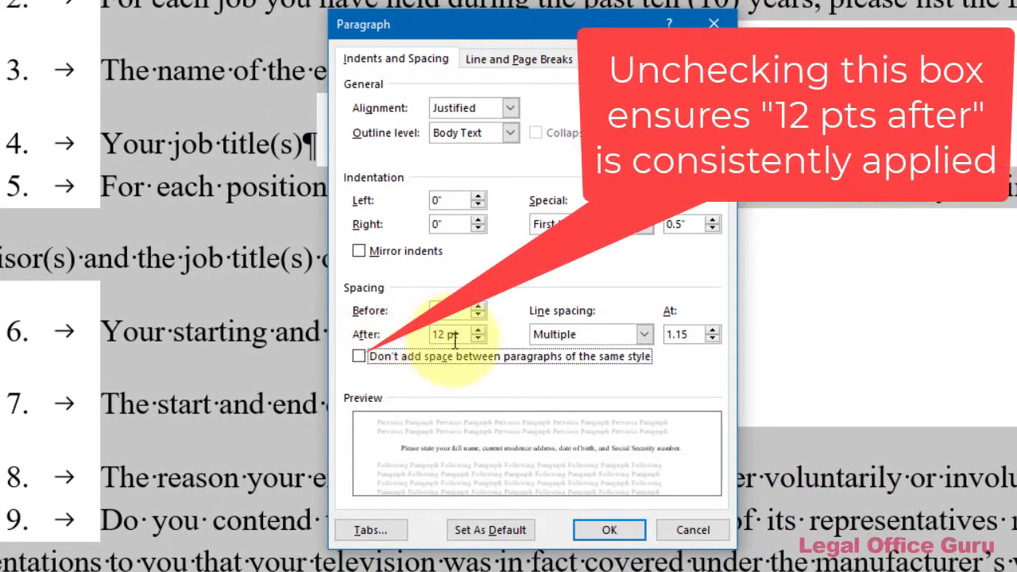
click(633, 534)
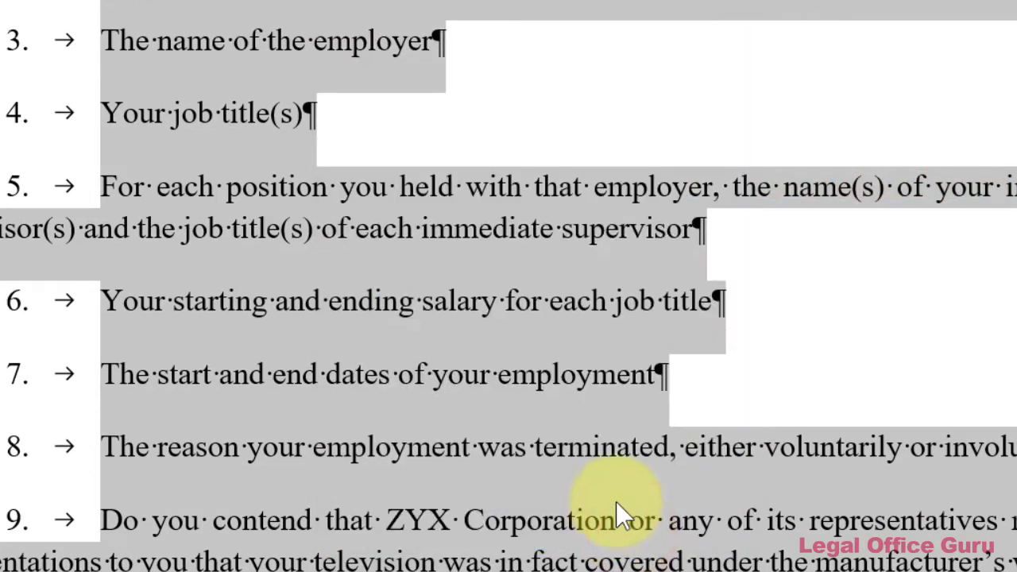
scroll(596, 438, up, 2)
click(529, 341)
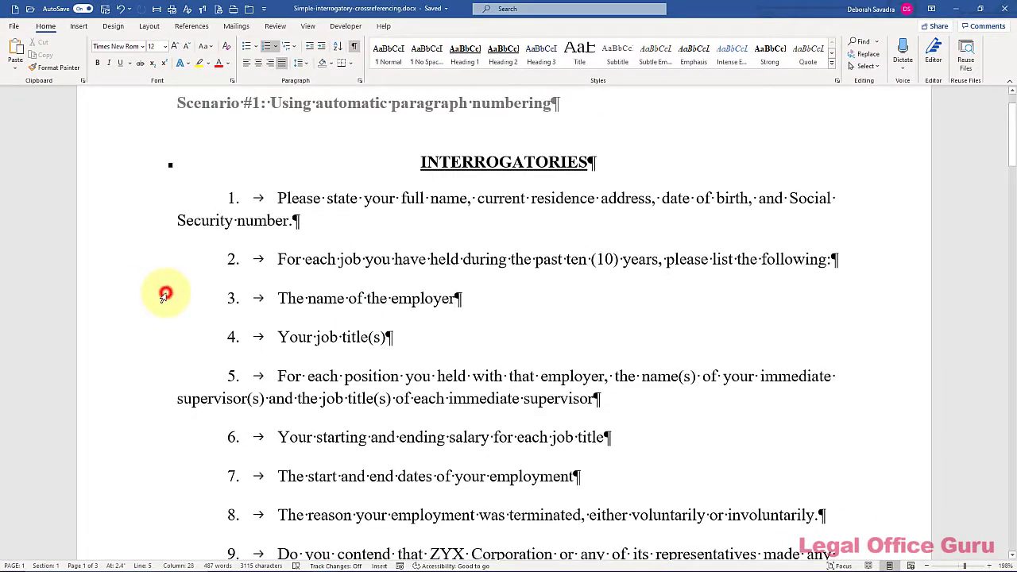
Change items 3 through 8, from the employer's name to the termination reason, to the second list level (a.).
drag(166, 296, 197, 513)
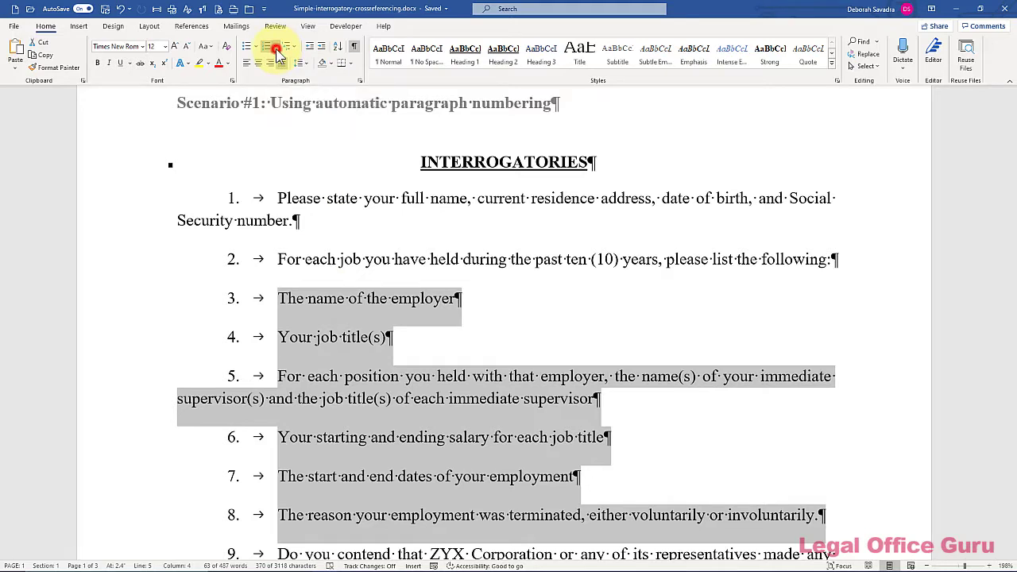
click(277, 46)
click(292, 46)
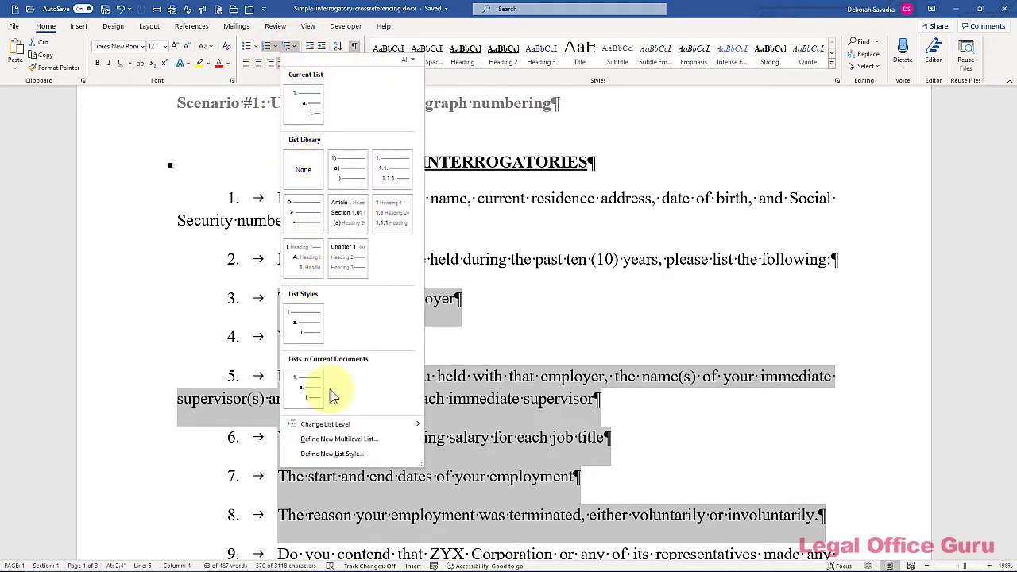
mouse_move(339, 430)
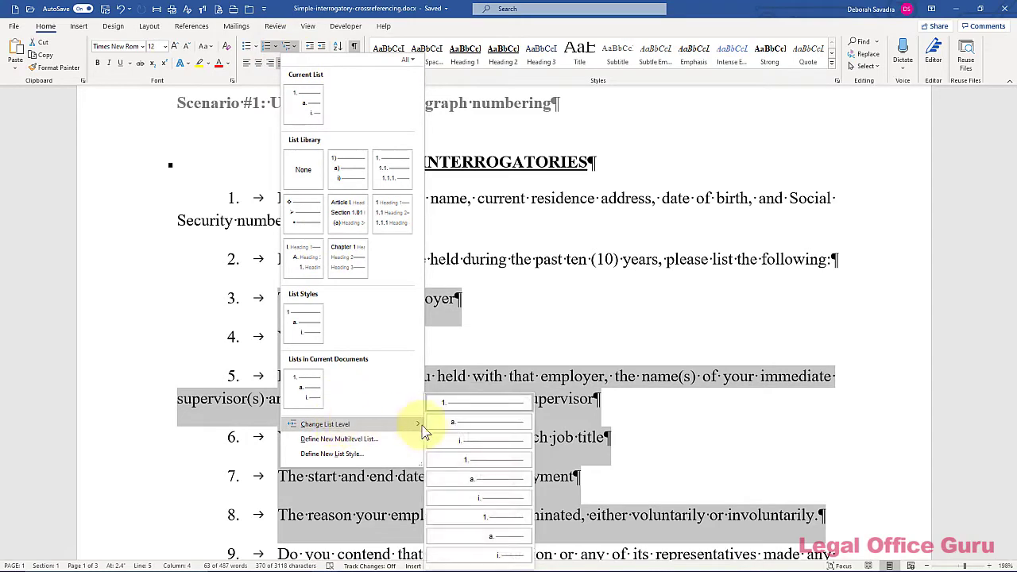
click(447, 423)
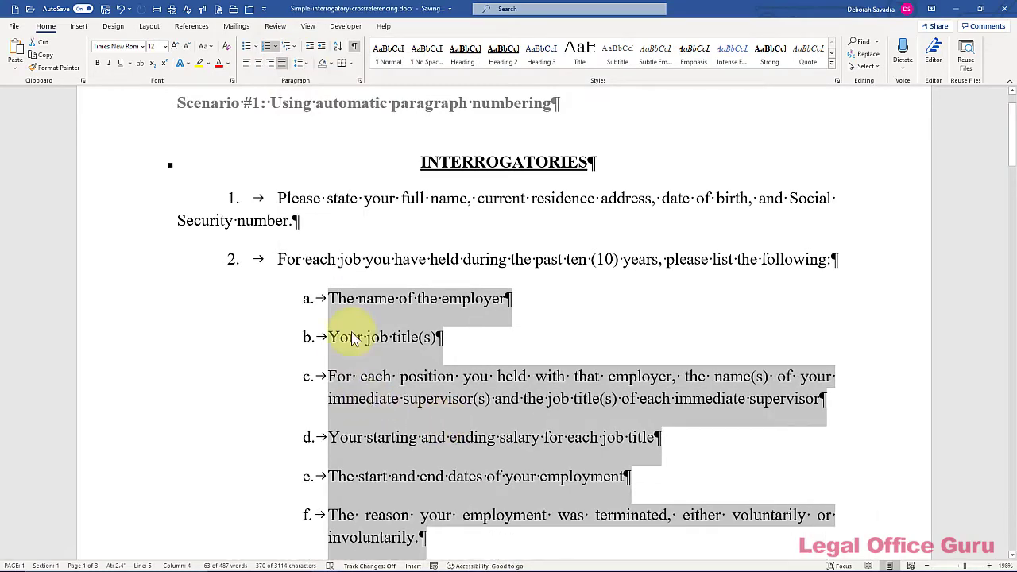
Set the number position of the lettered subitems to 1" in the list indents.
click(310, 303)
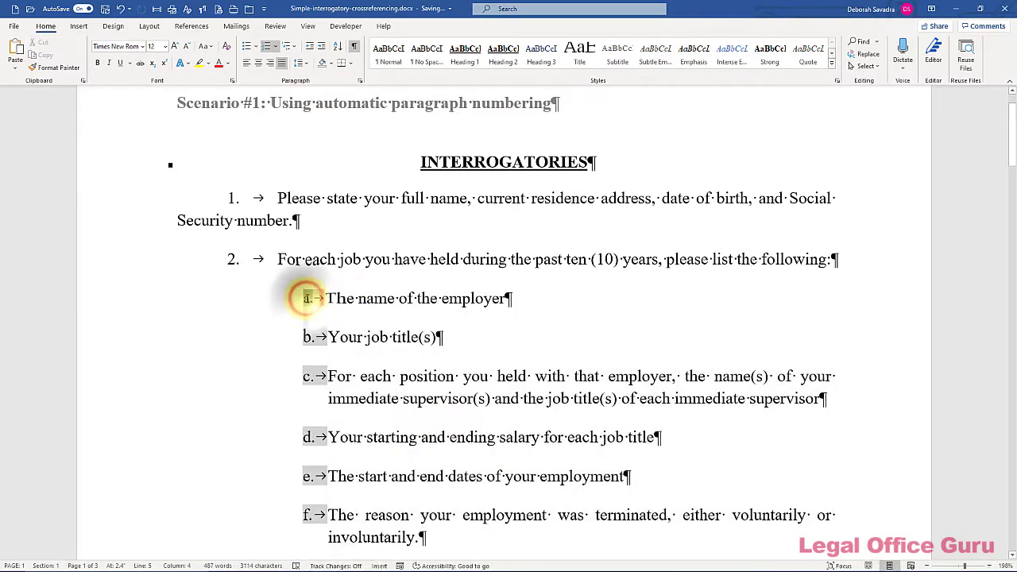
right_click(309, 302)
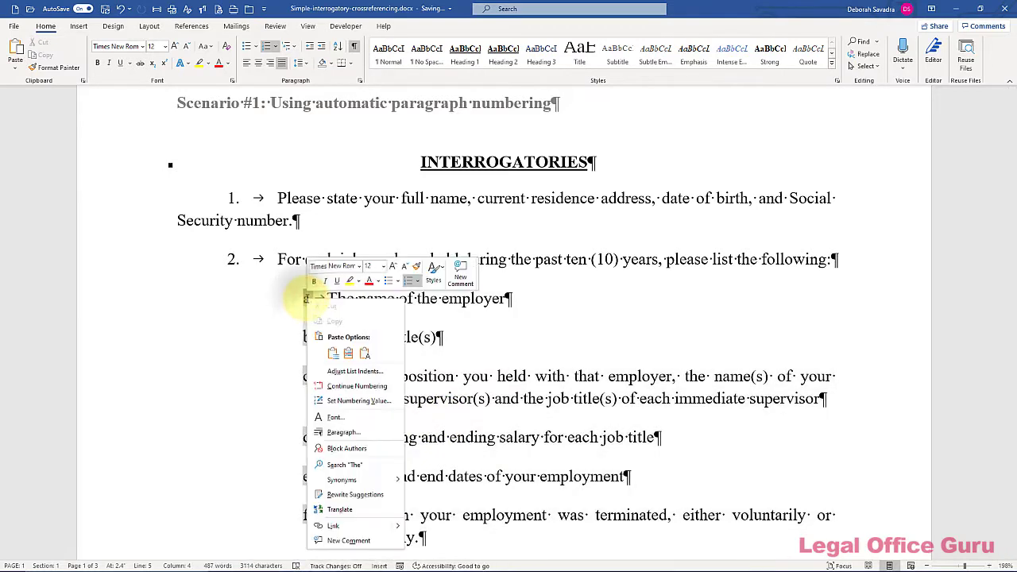
click(355, 374)
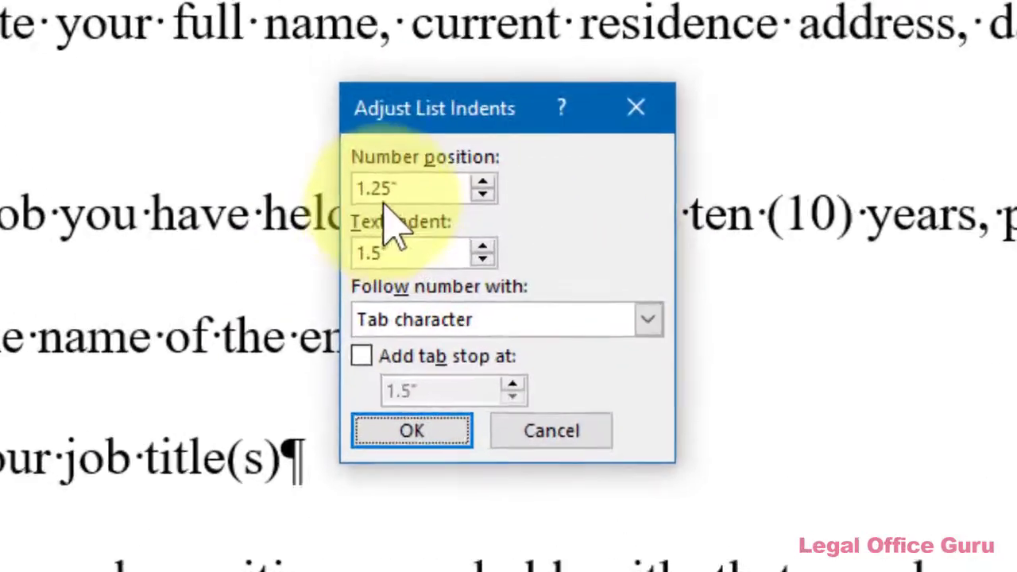
click(387, 185)
key(BackSpace)
key(BackSpace)
key(BackSpace)
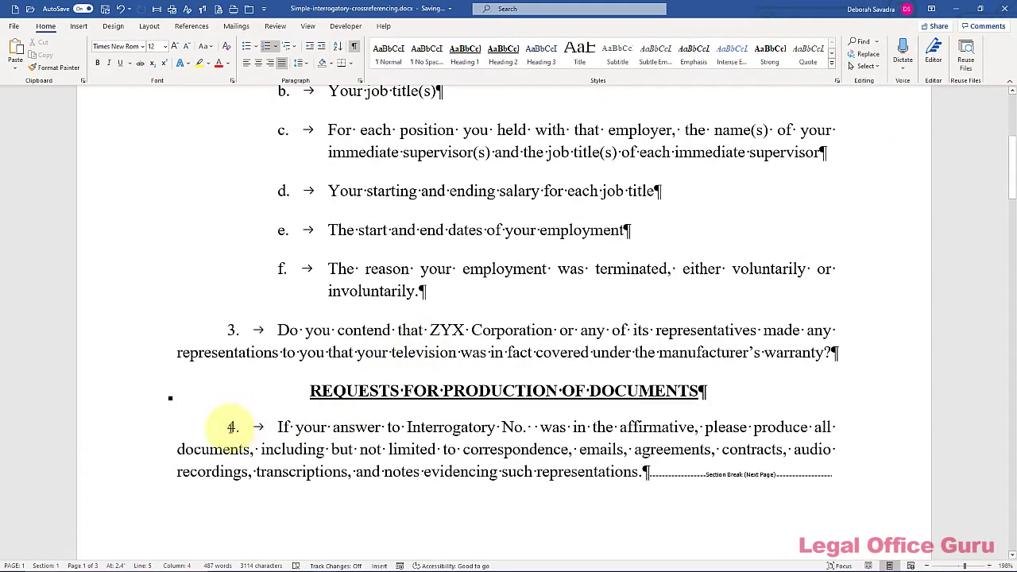
Restart the numbering at 1 for the paragraph under Requests for Production of Documents.
click(233, 426)
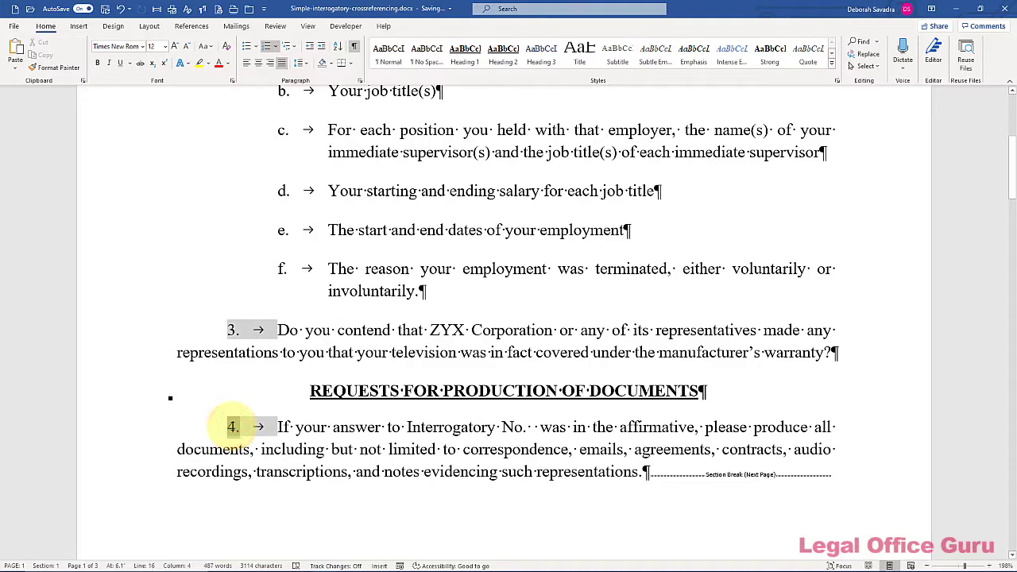
right_click(233, 427)
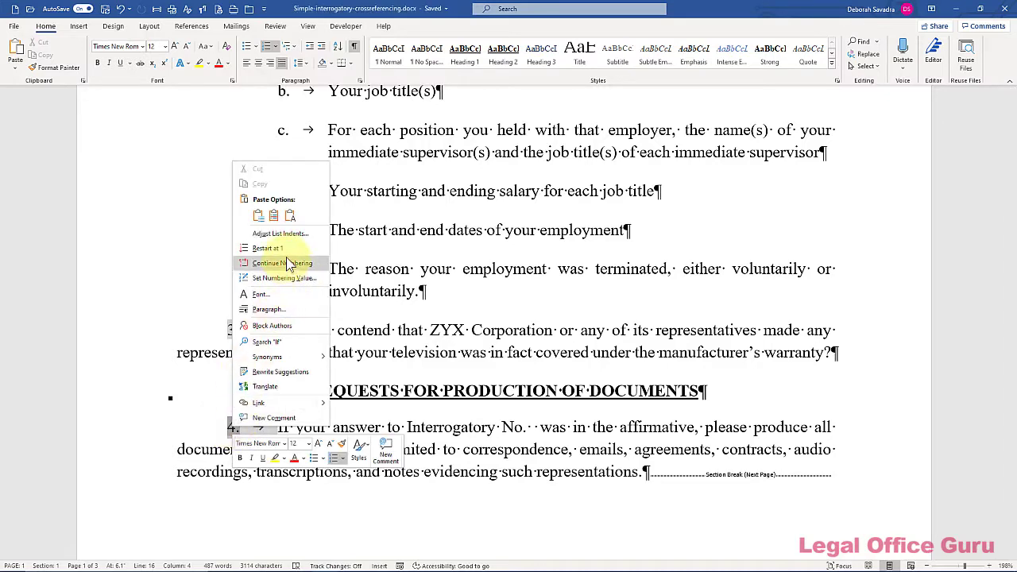
click(290, 246)
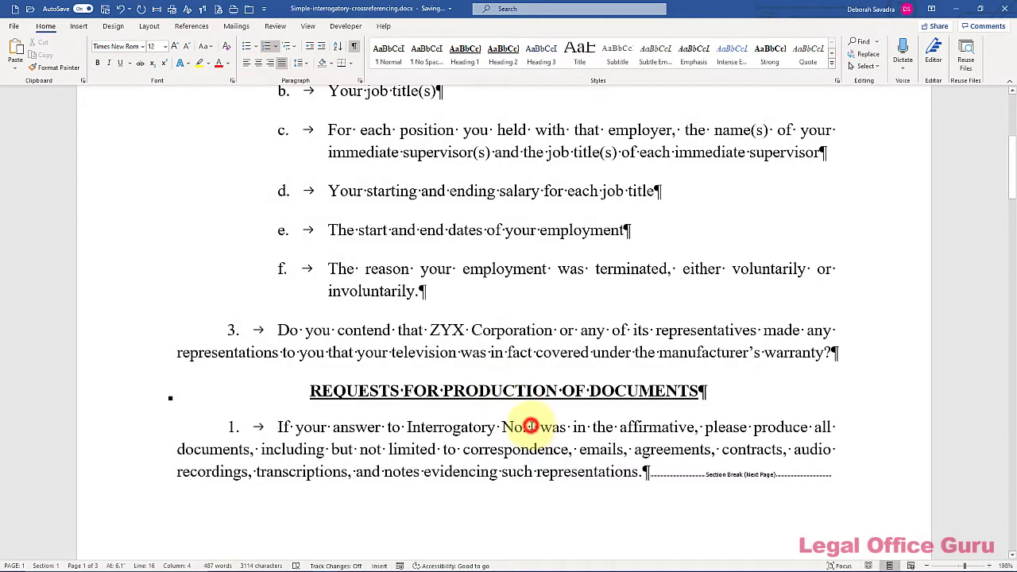
Start a cross-reference after "Interrogatory No." in the production request, using Numbered item as type and Paragraph number as reference.
click(531, 427)
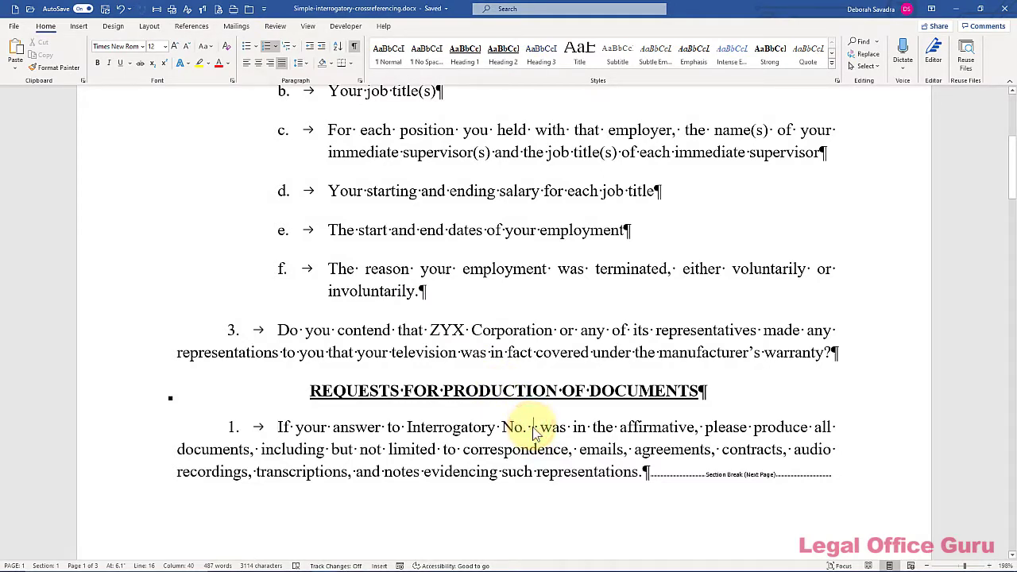
click(191, 27)
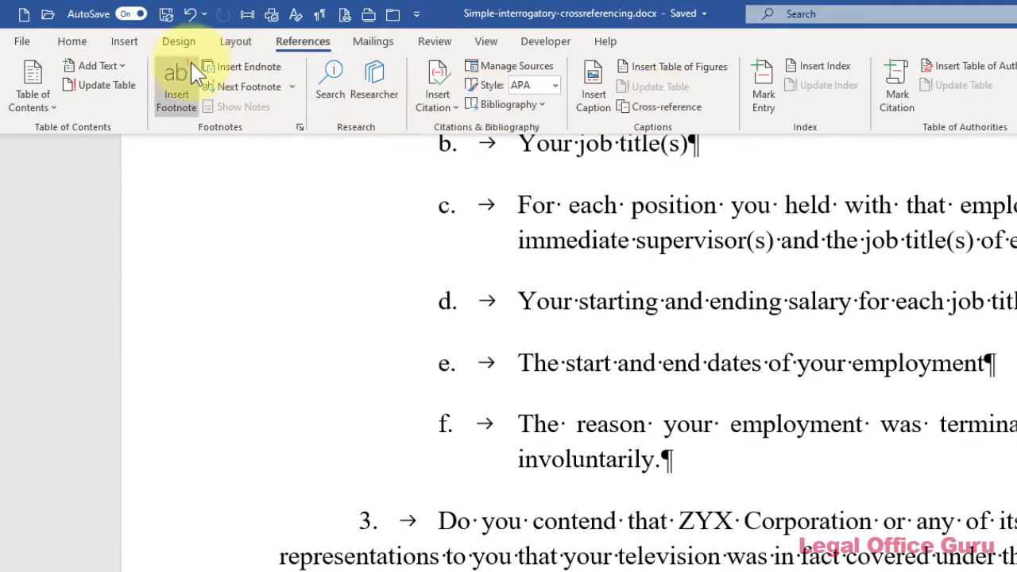
click(125, 44)
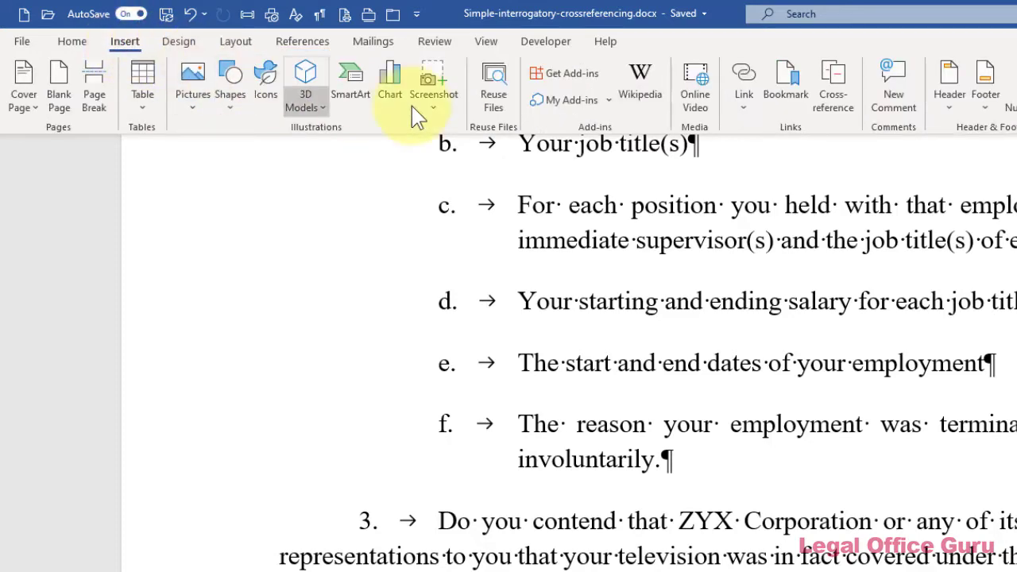
click(829, 95)
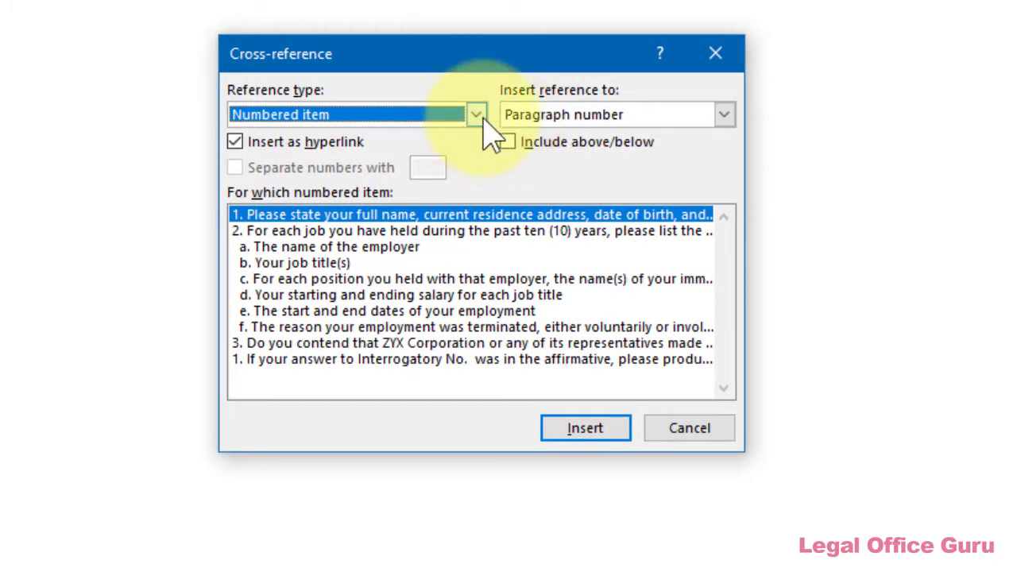
click(476, 116)
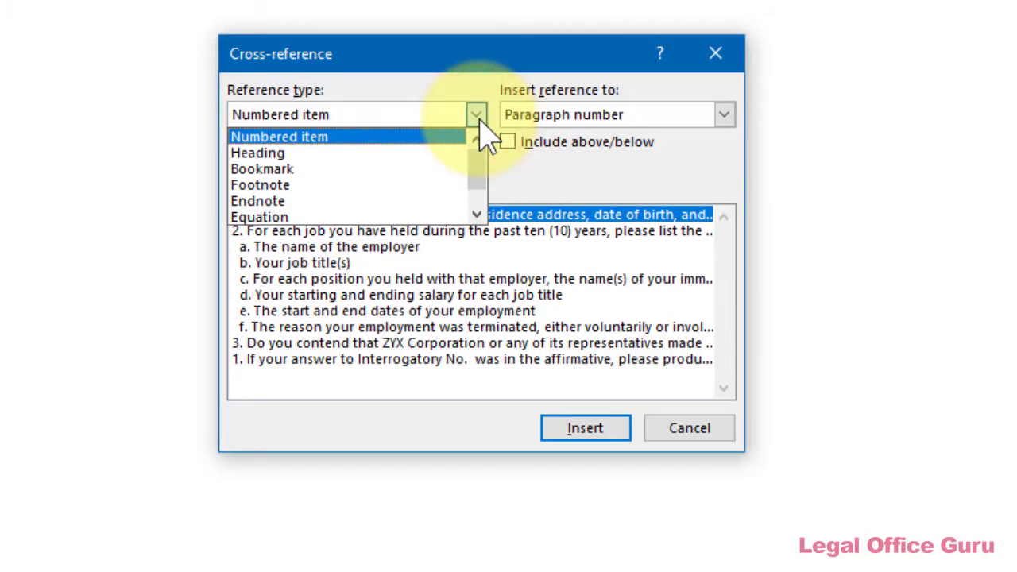
click(480, 119)
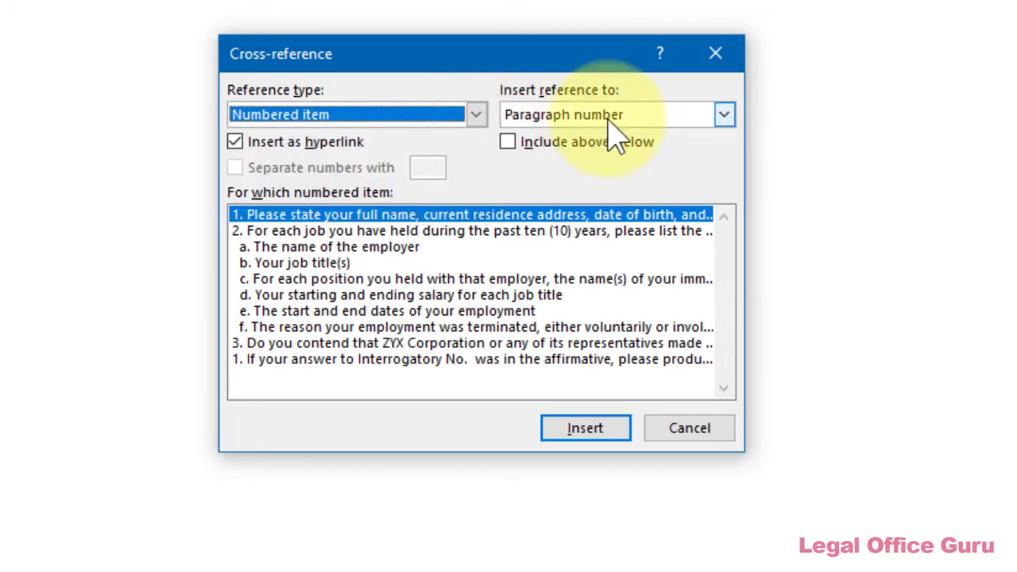
click(725, 118)
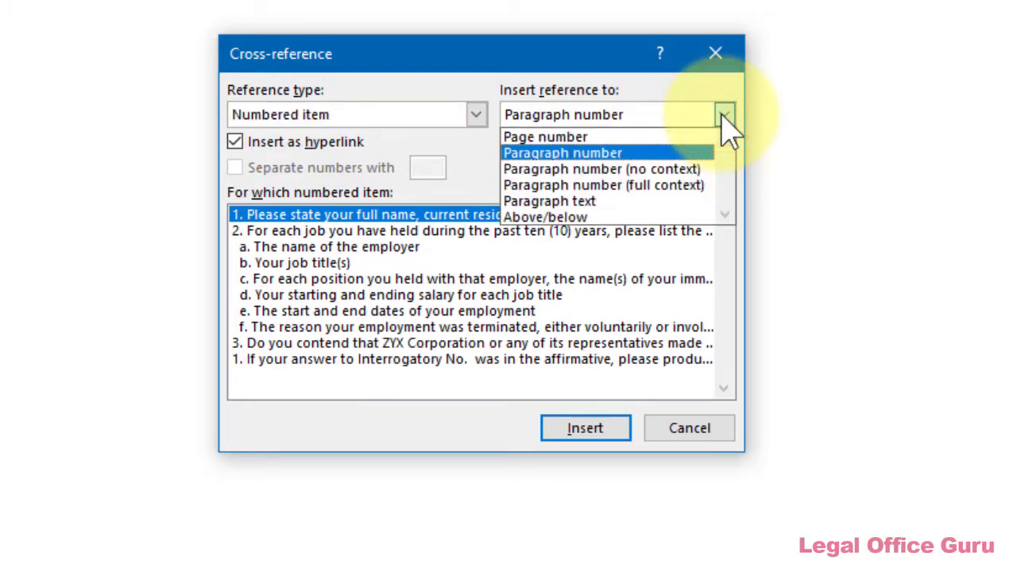
click(724, 120)
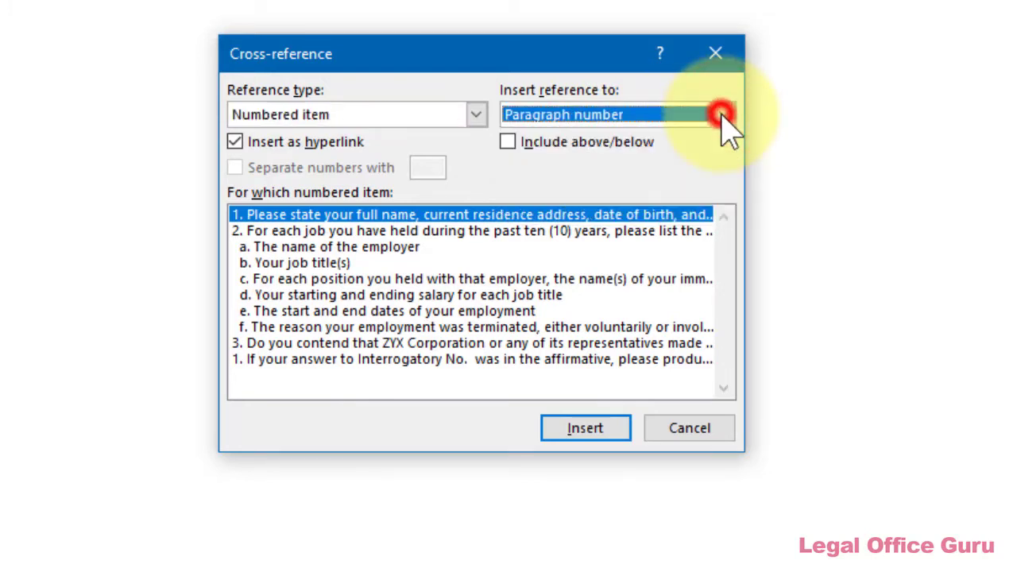
Insert the cross-reference to interrogatory 3 about ZYX Corporation without a hyperlink, and close the Cross-reference dialog.
click(237, 148)
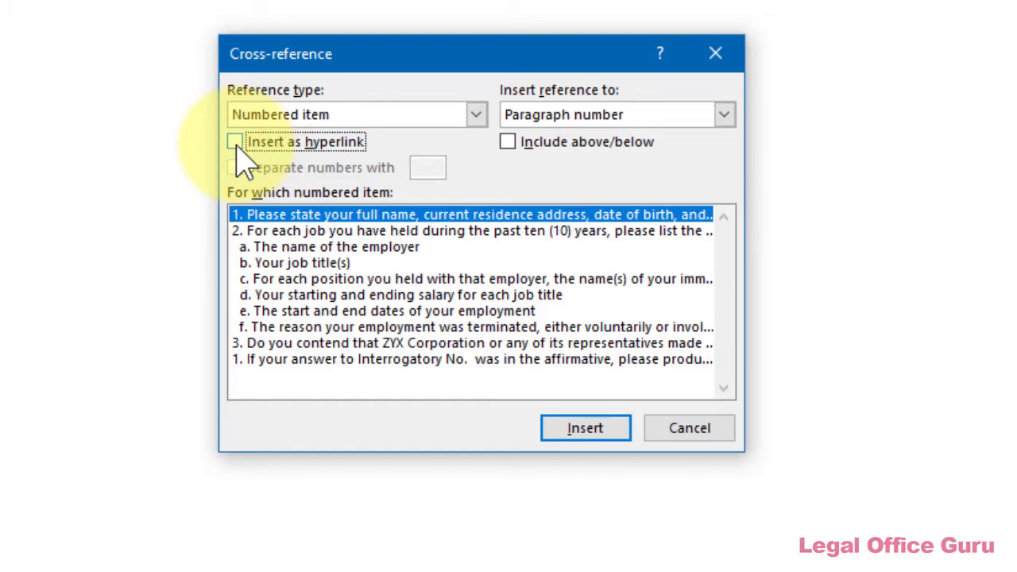
click(366, 344)
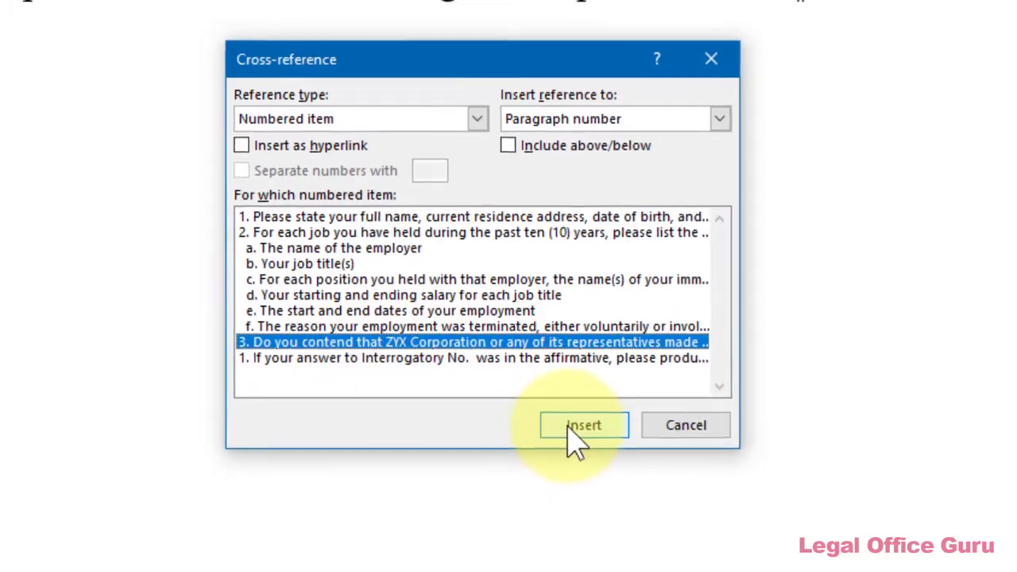
click(571, 427)
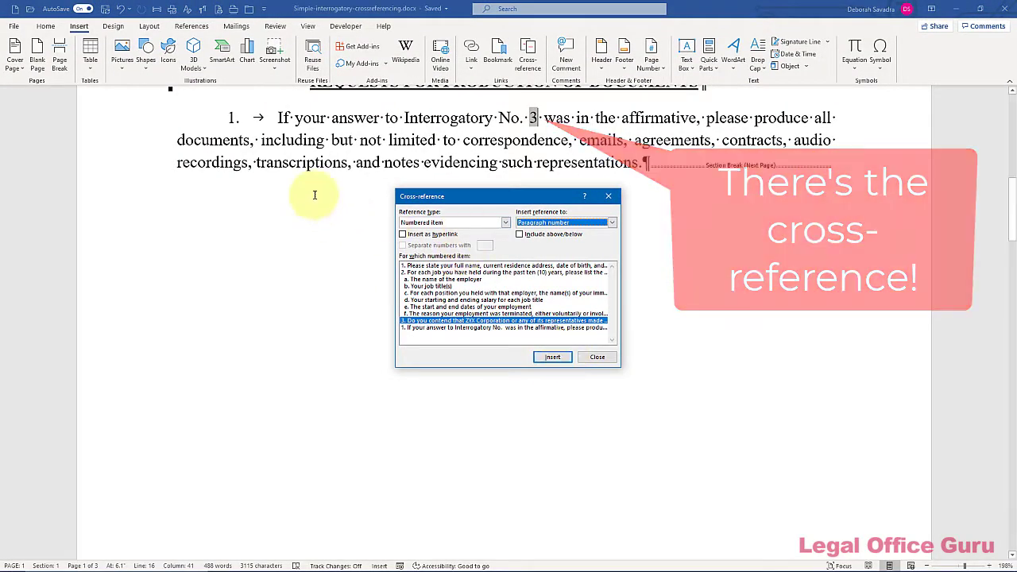
scroll(315, 195, up, 1)
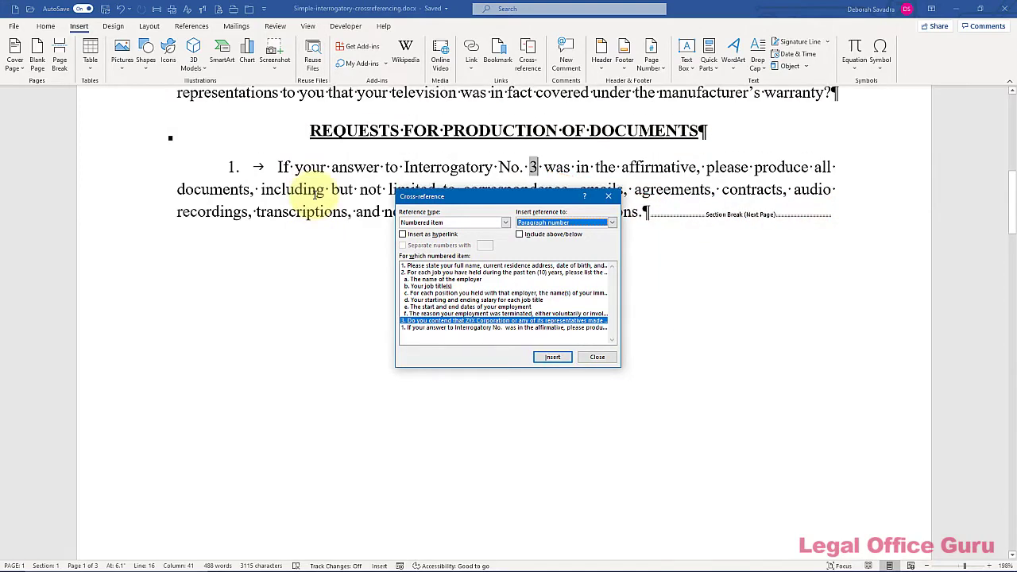
drag(546, 200, 779, 250)
scroll(484, 250, up, 1)
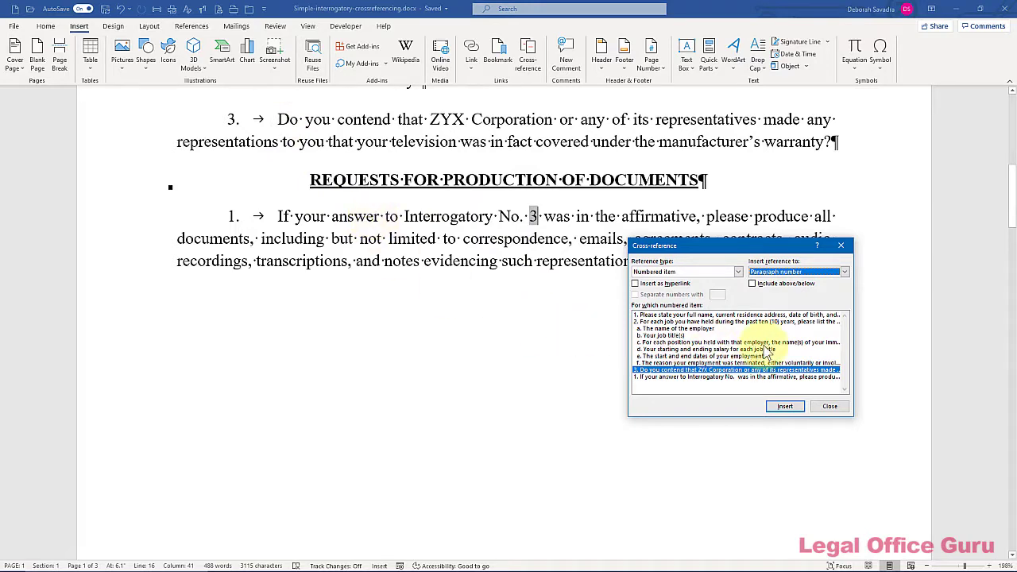
click(830, 407)
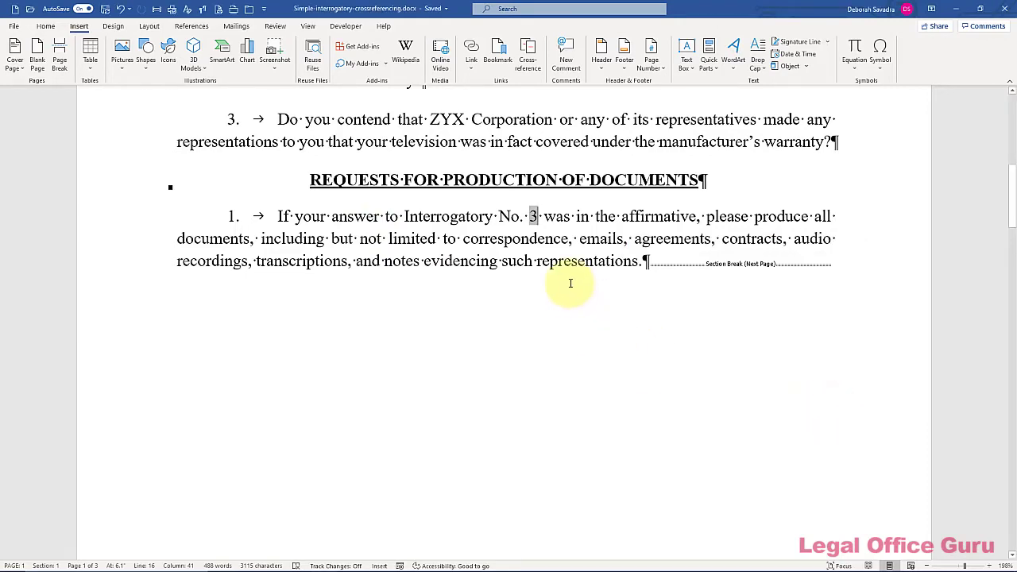
Set field shading to Always in Word's advanced options for showing document content.
scroll(593, 262, up, 1)
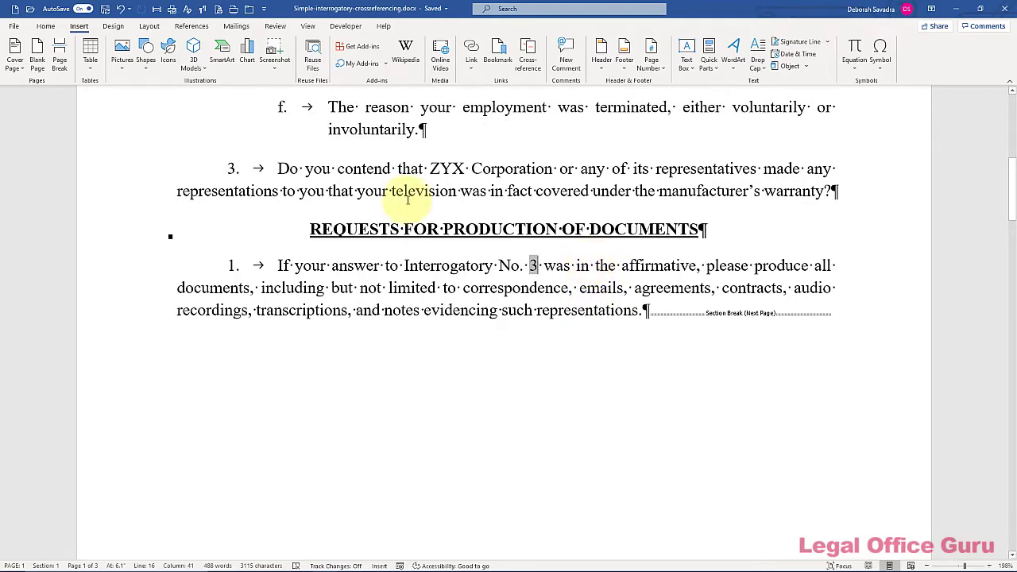
scroll(408, 164, up, 3)
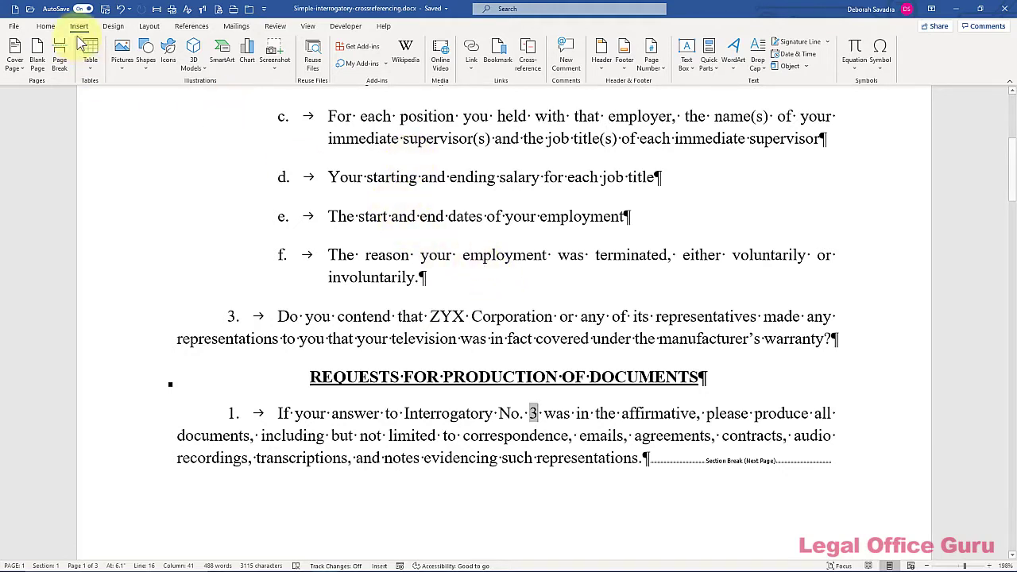
click(190, 28)
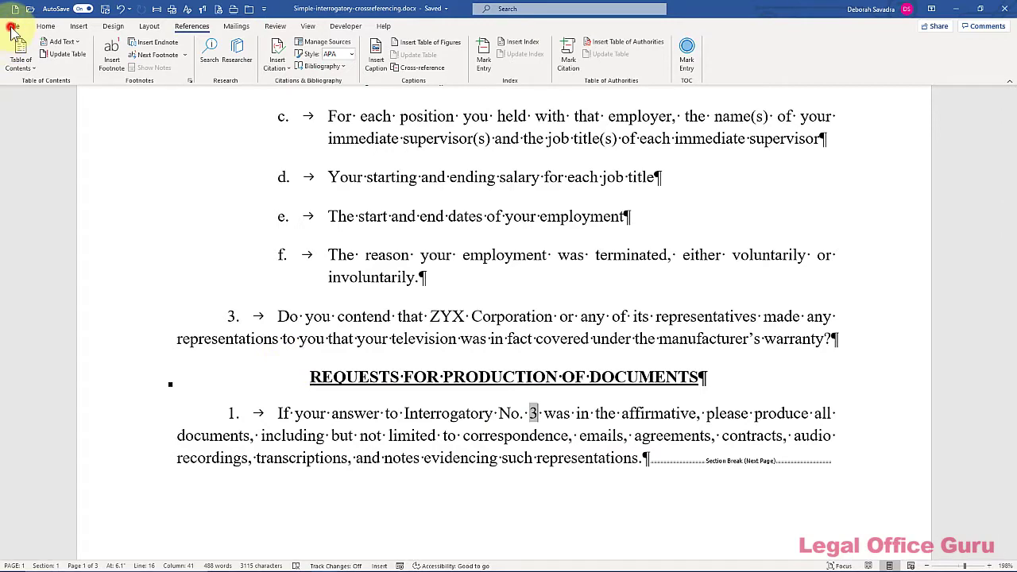
click(13, 26)
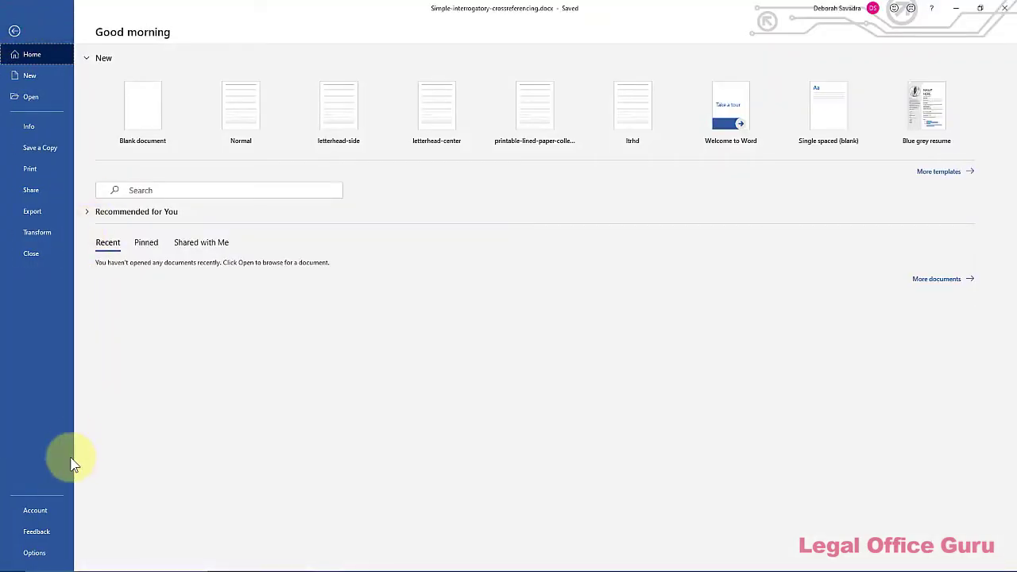
click(48, 552)
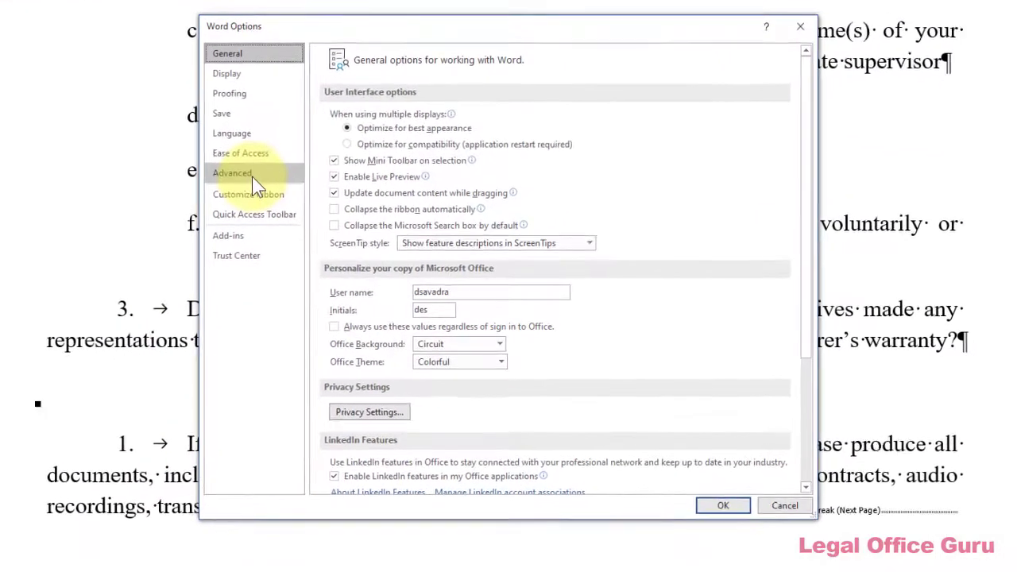
click(250, 175)
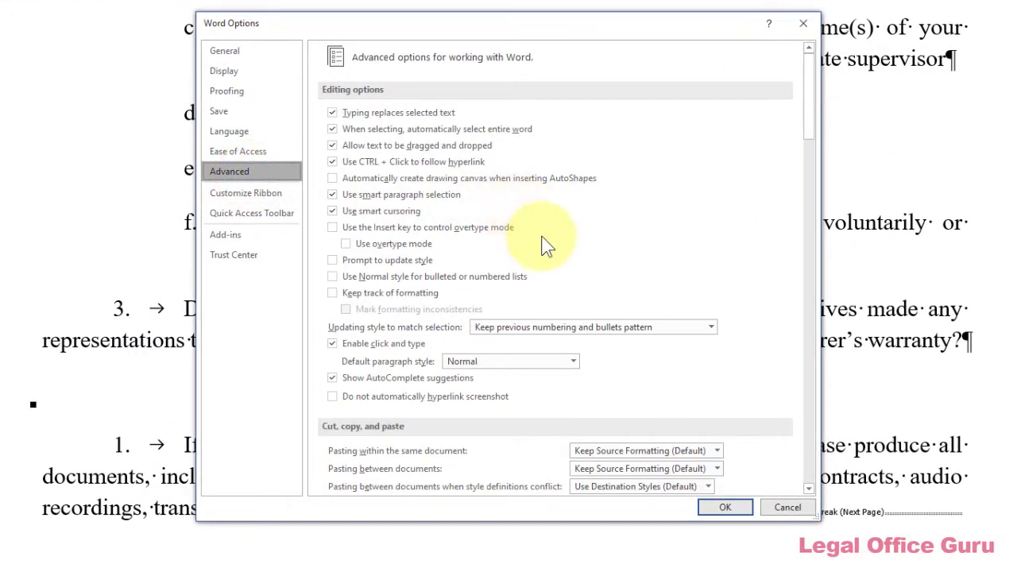
scroll(546, 246, down, 15)
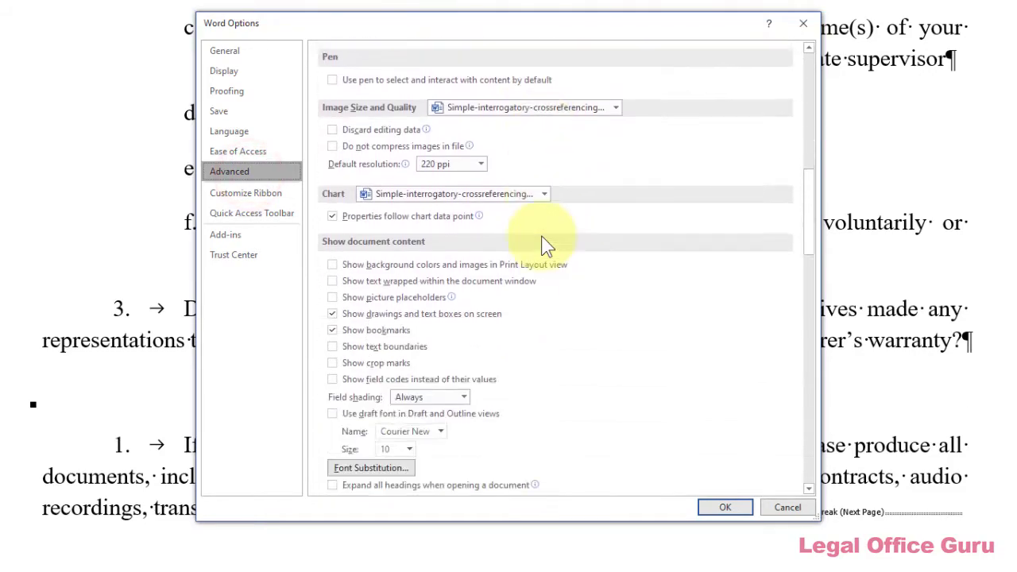
scroll(546, 246, down, 5)
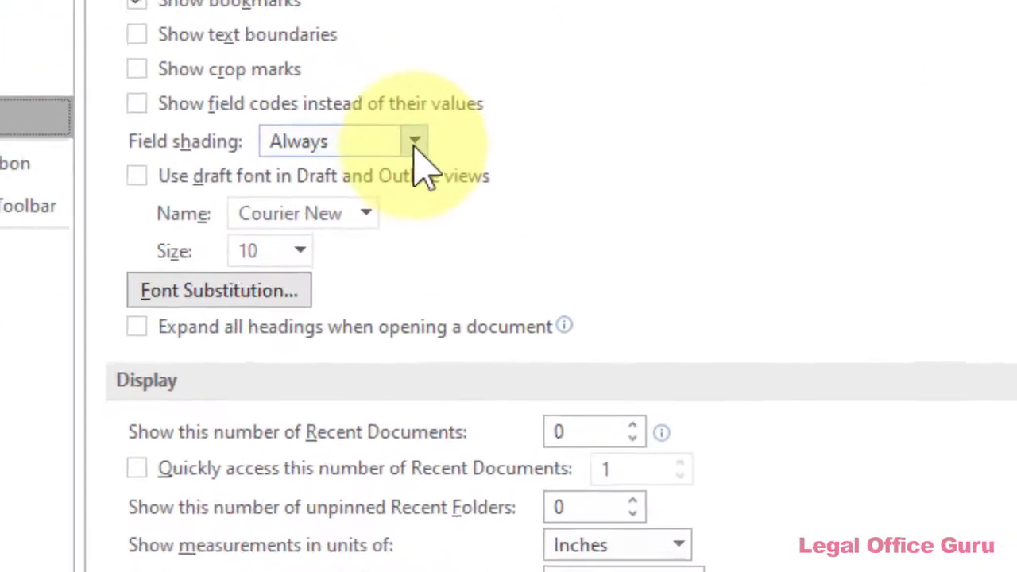
click(411, 140)
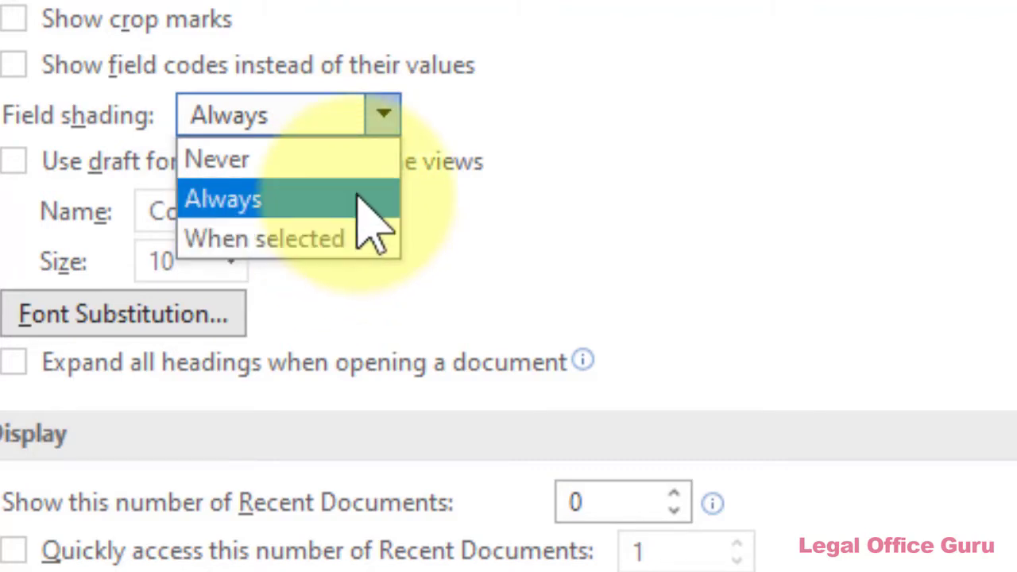
click(359, 200)
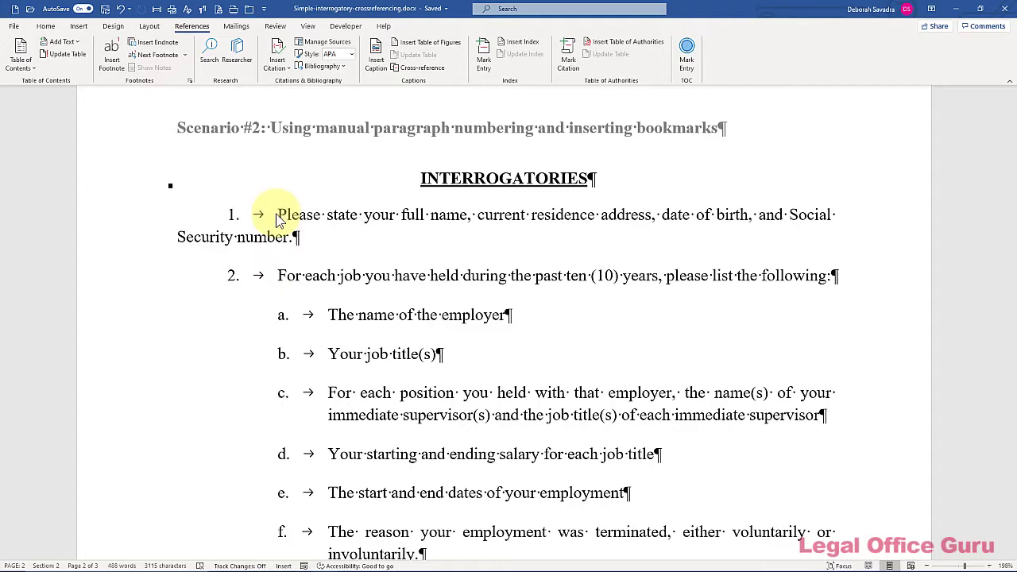
Bookmark the manual number 3 of the ZYX Corporation interrogatory in Scenario #2 with the name int_representation.
scroll(306, 318, down, 3)
scroll(310, 298, down, 5)
click(256, 297)
key(shift+Left)
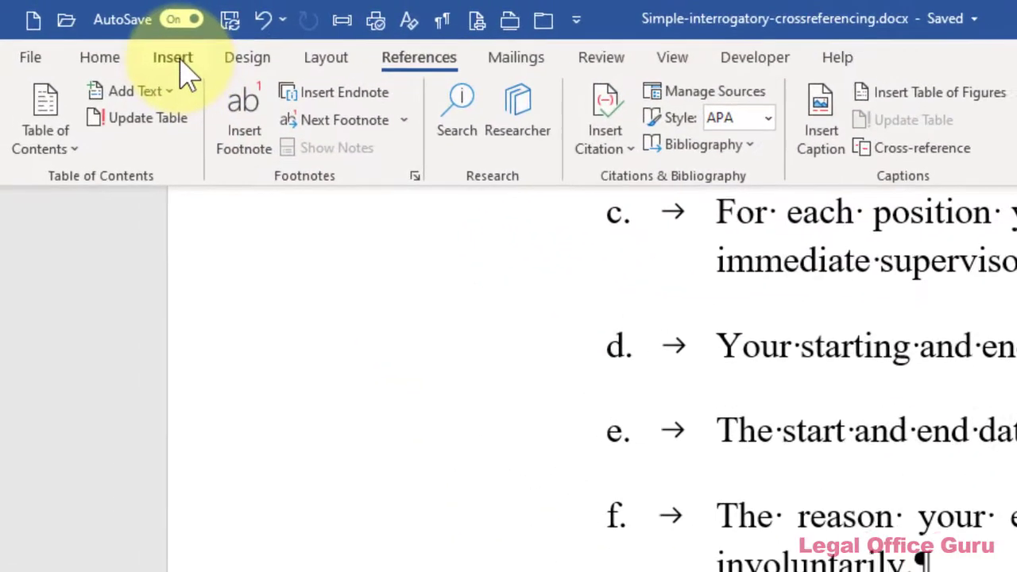
click(116, 42)
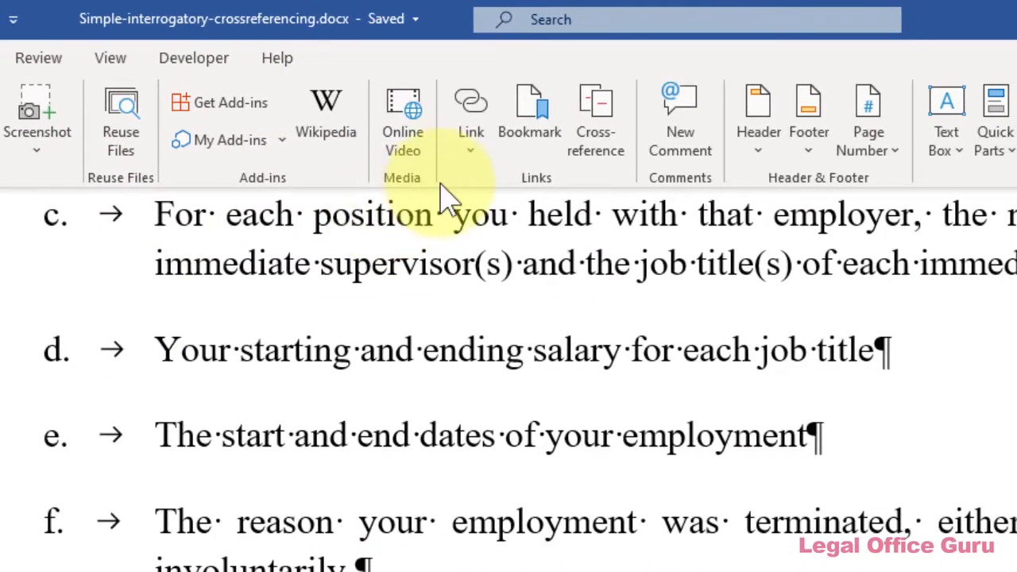
click(527, 129)
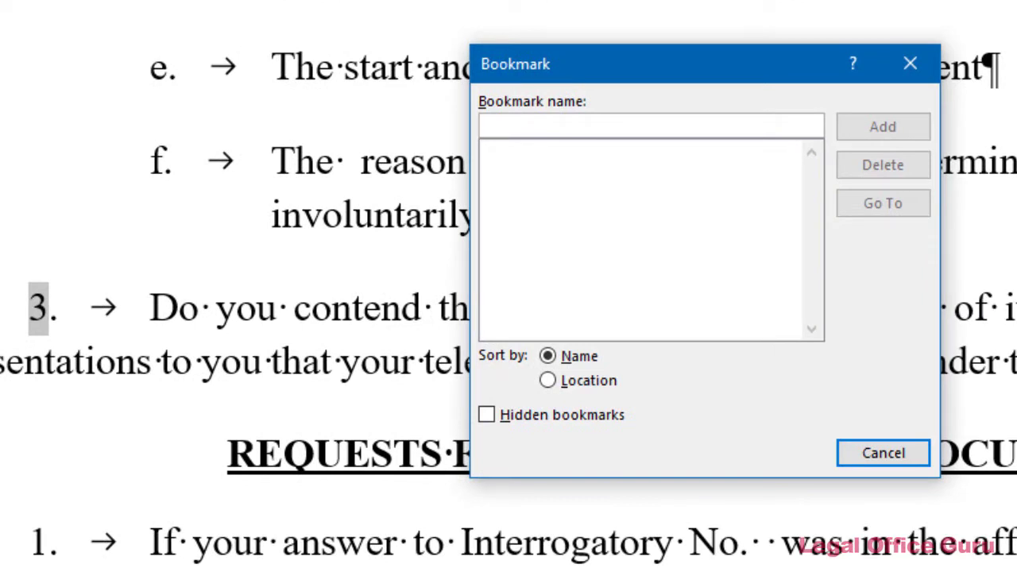
click(674, 124)
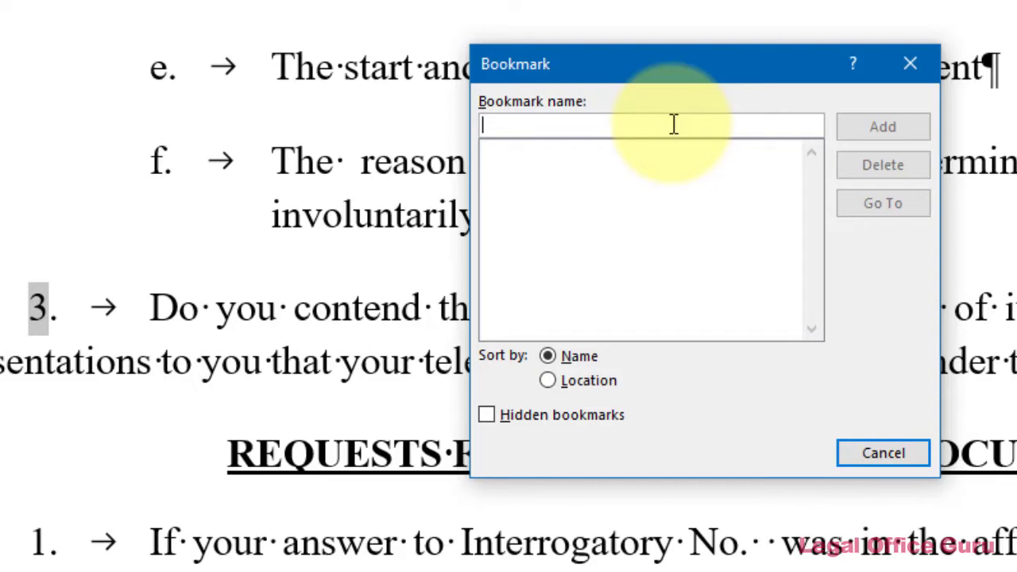
text(Int_)
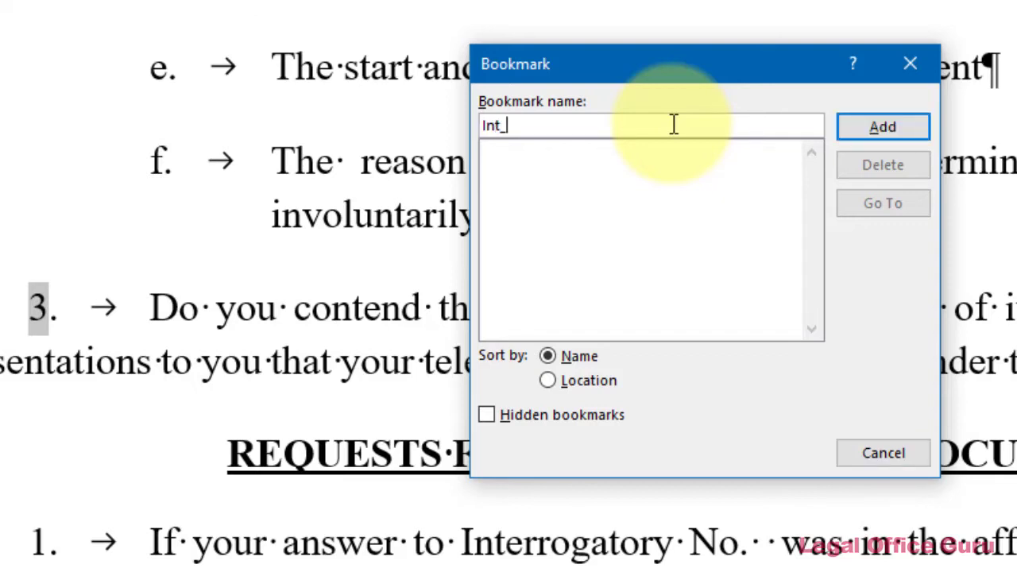
text(3)
double_click(673, 125)
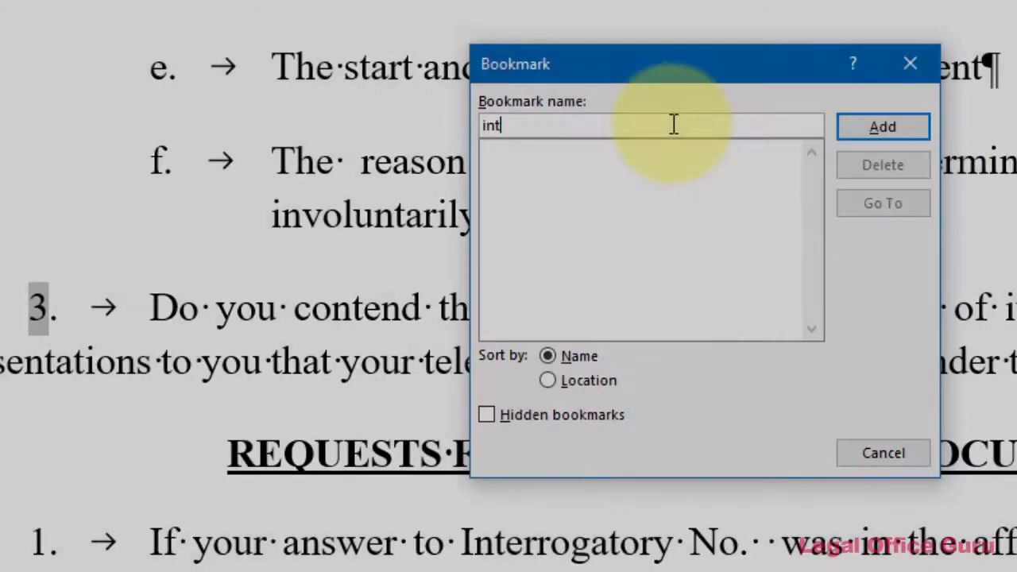
text(_representation)
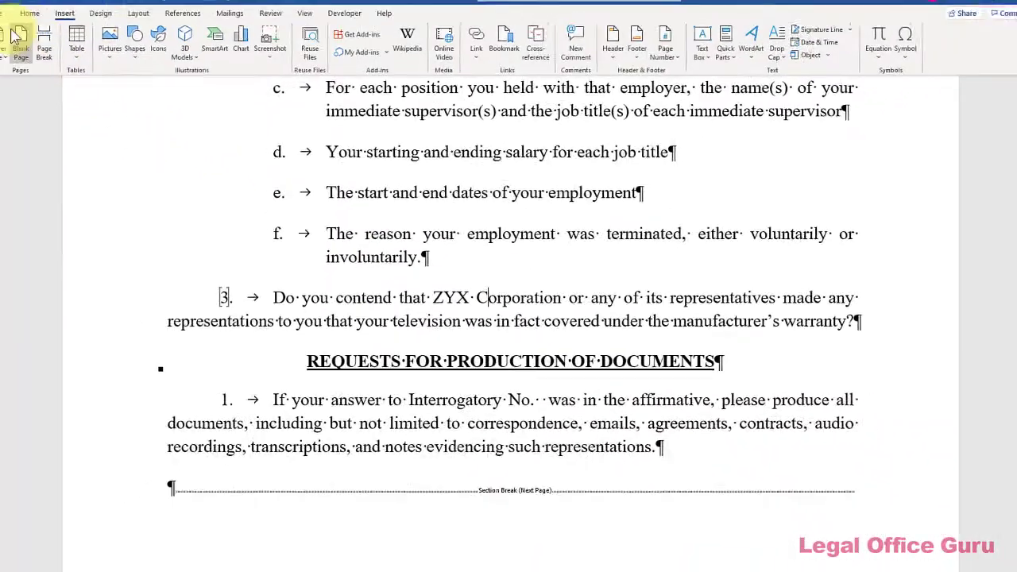
Check the Show bookmarks setting among the document content options in Word's advanced options.
click(2, 15)
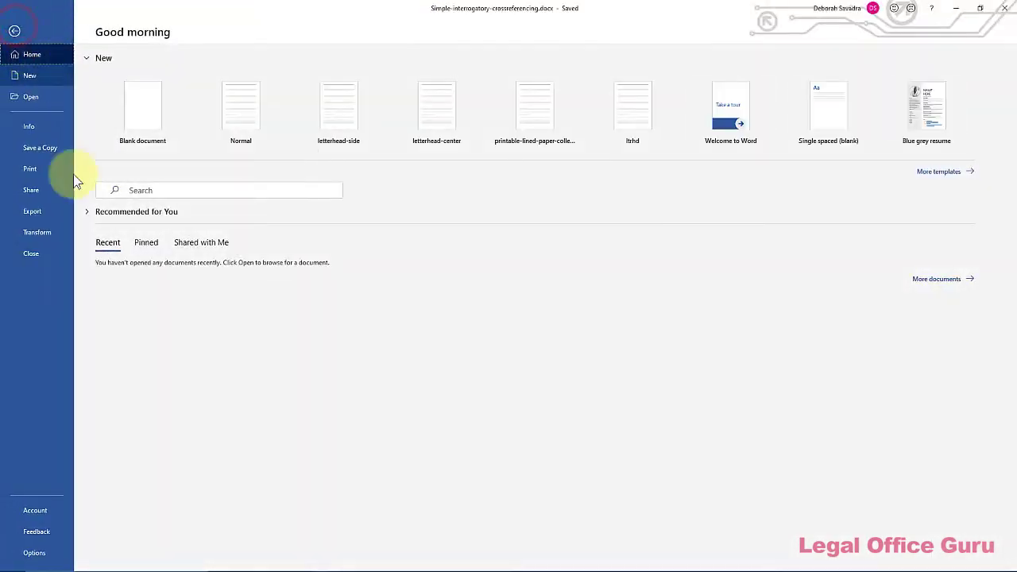
click(52, 549)
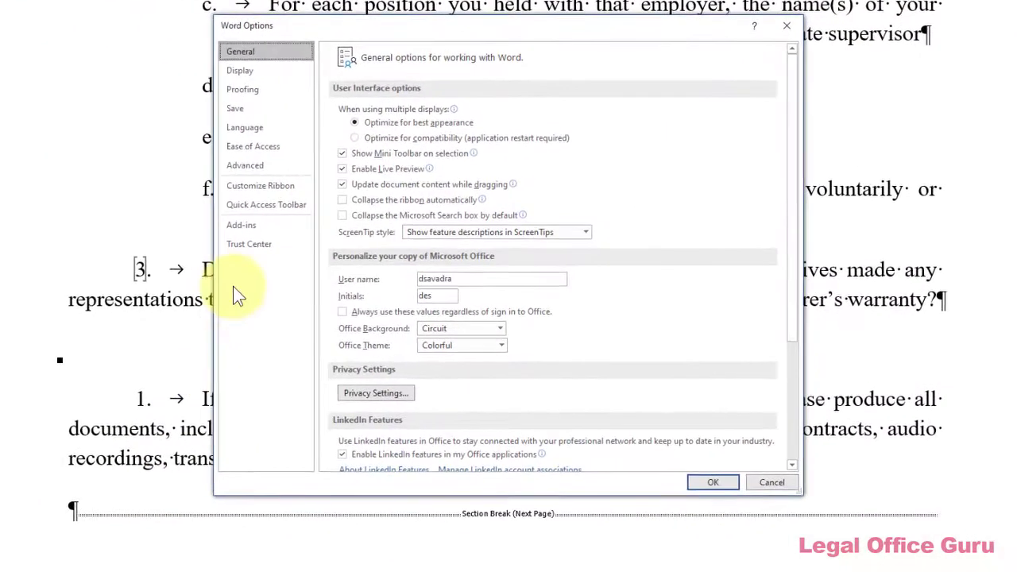
click(268, 164)
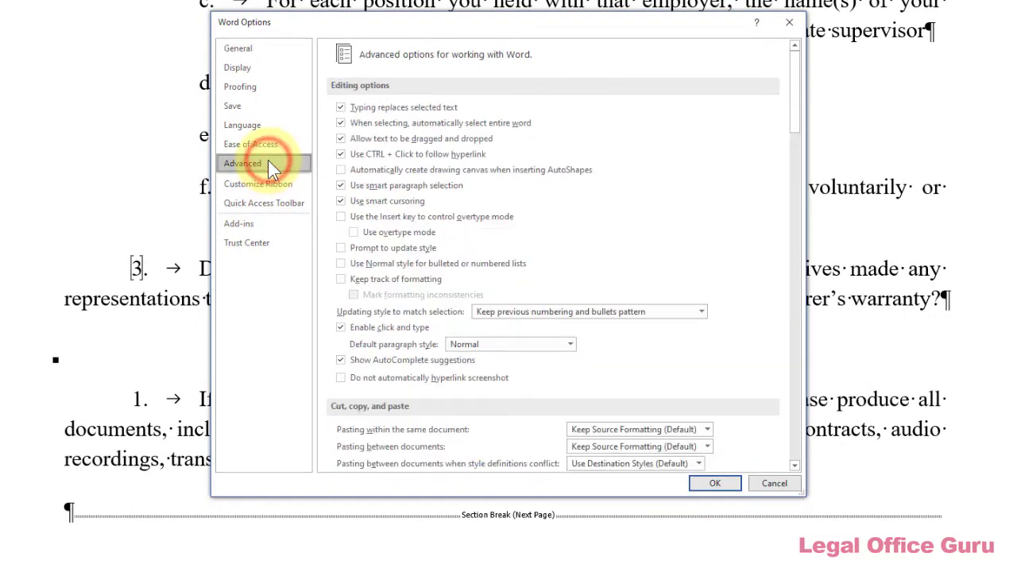
scroll(474, 266, down, 1)
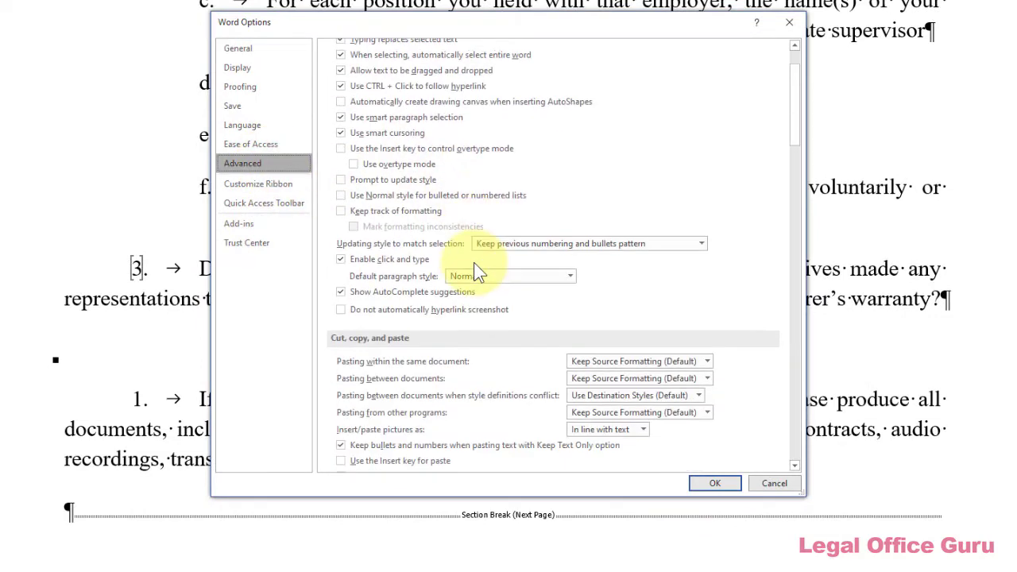
scroll(477, 273, down, 7)
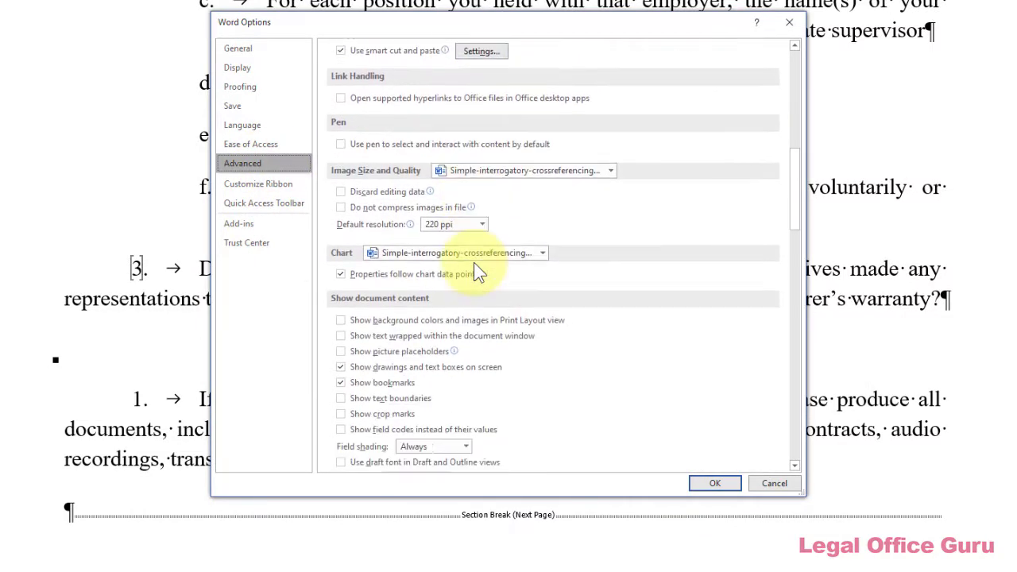
scroll(477, 270, down, 5)
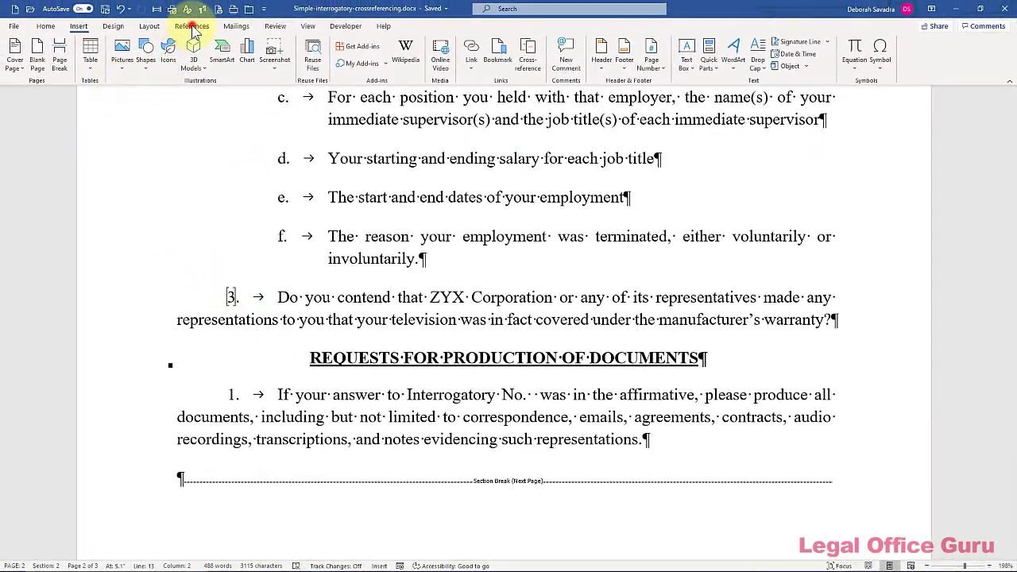
Start a cross-reference after "Interrogatory No." in Scenario #2's production request, with Bookmark as the reference type.
click(190, 27)
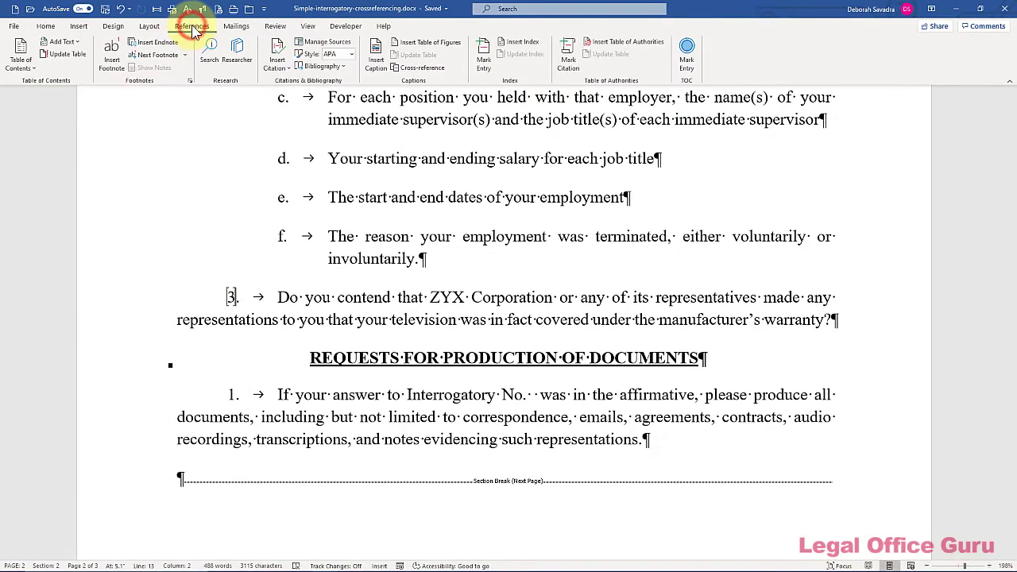
click(80, 28)
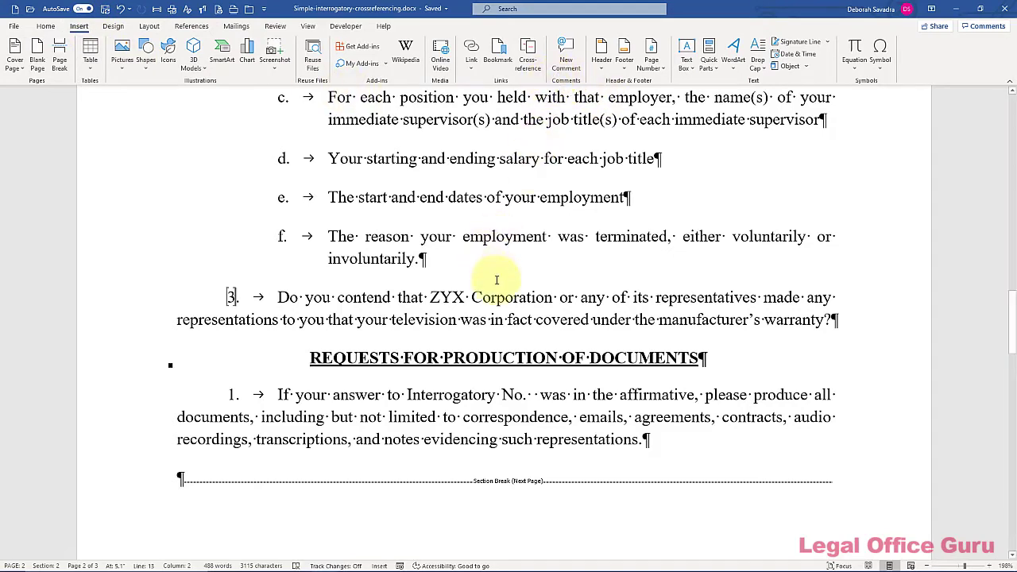
click(532, 394)
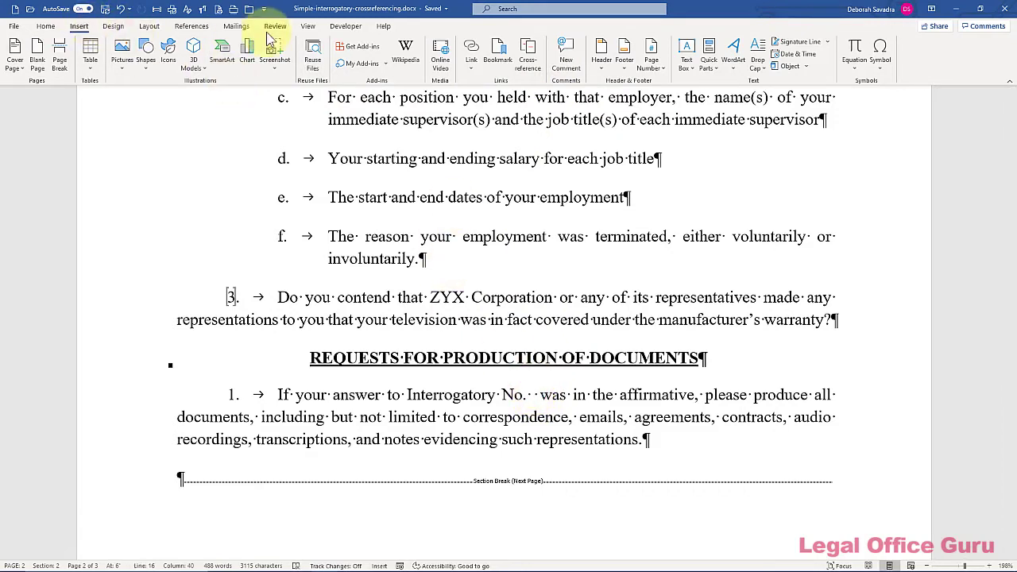
click(189, 27)
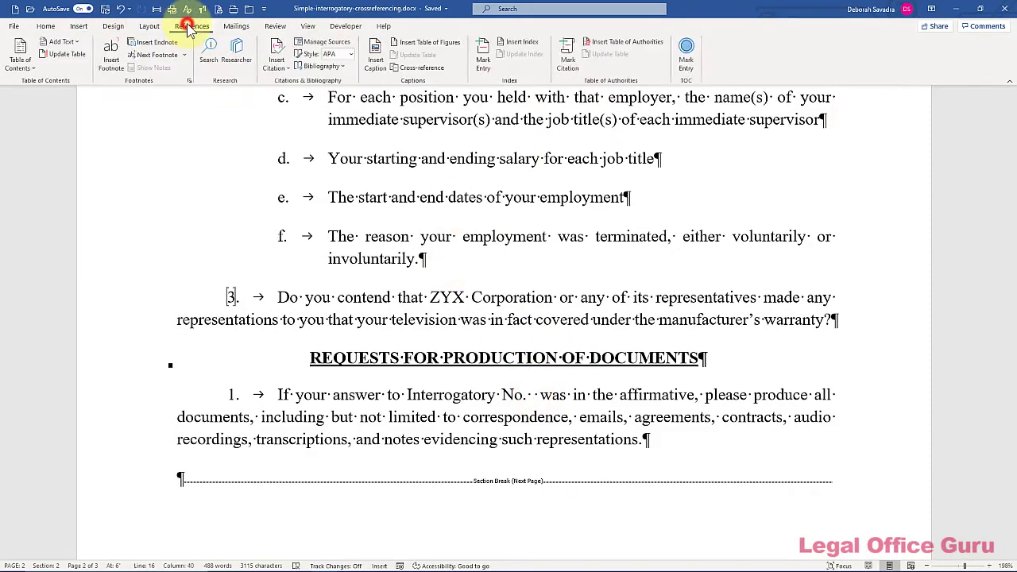
click(401, 69)
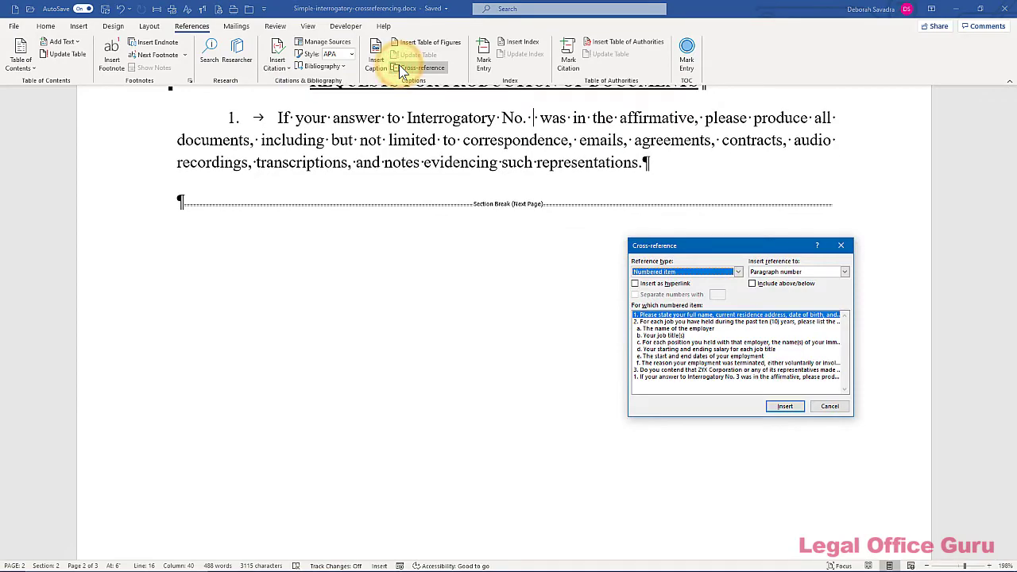
drag(737, 245, 501, 156)
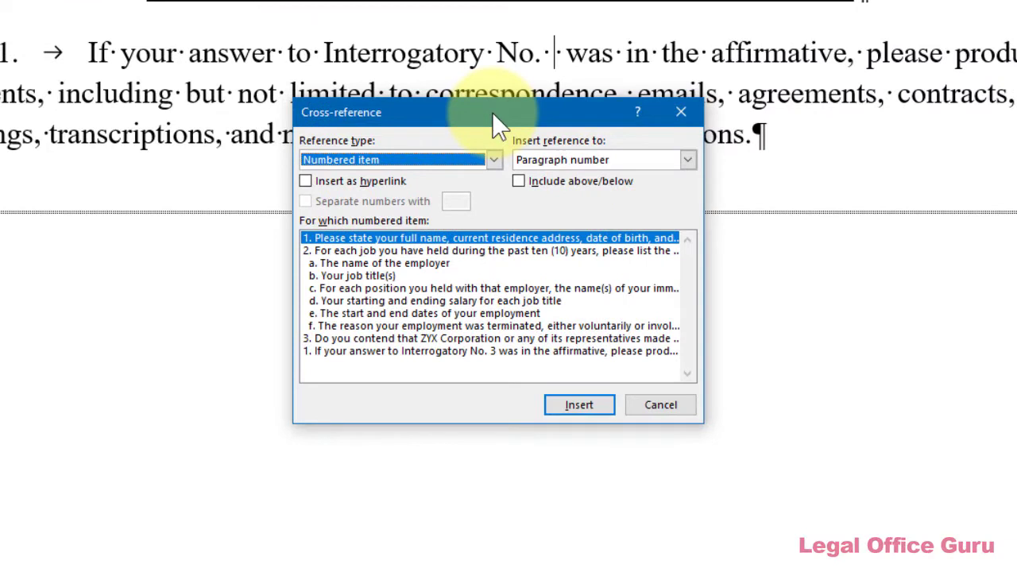
click(494, 160)
click(457, 202)
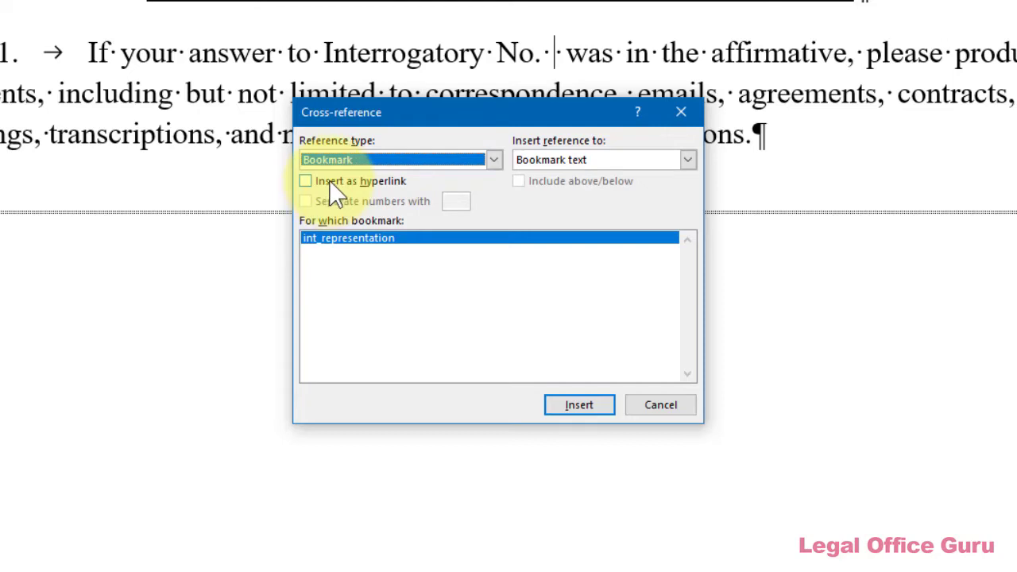
Insert the cross-reference to the int_representation bookmark as Bookmark text, without a hyperlink.
click(688, 163)
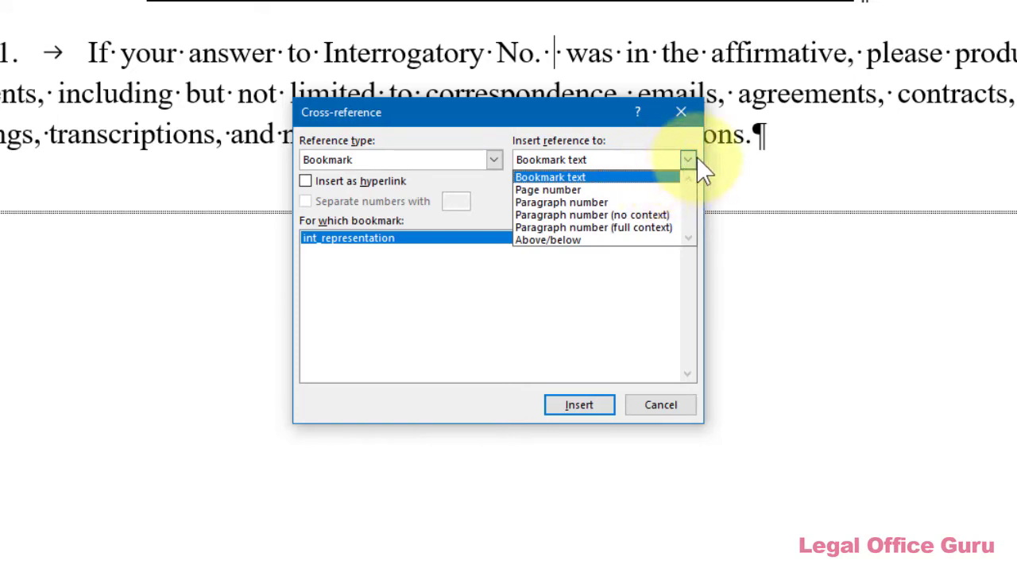
click(689, 161)
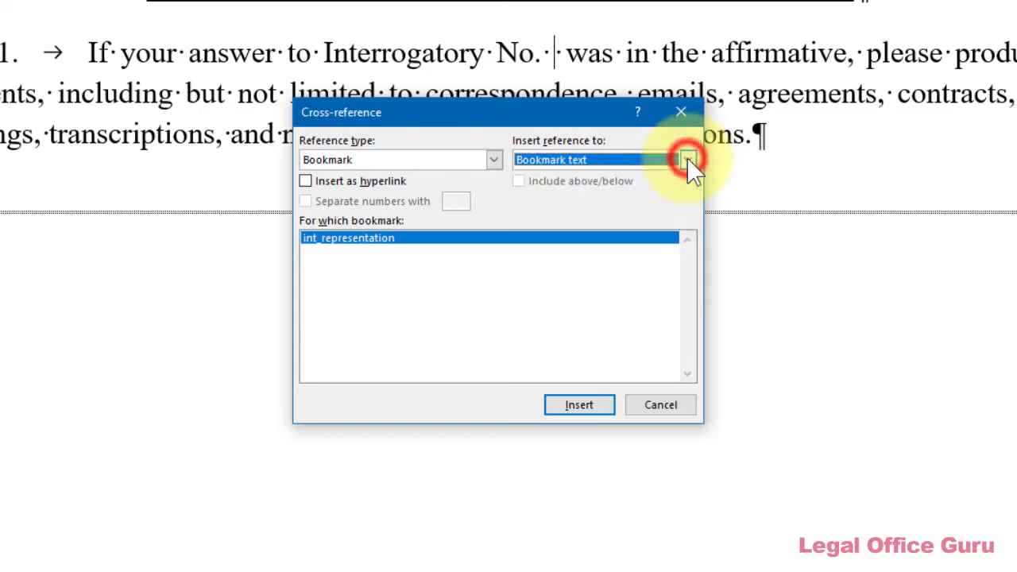
click(563, 403)
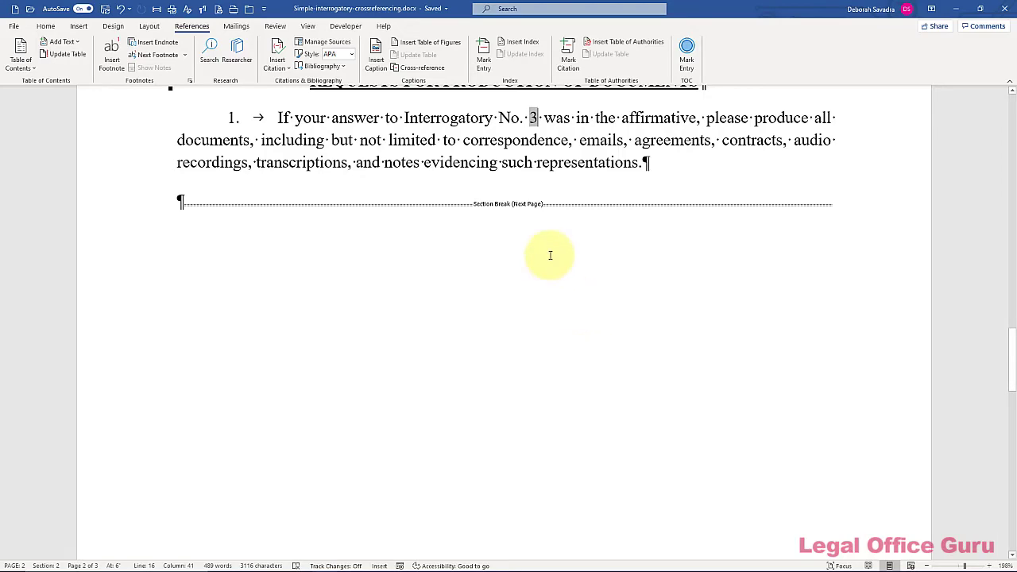
scroll(550, 256, up, 3)
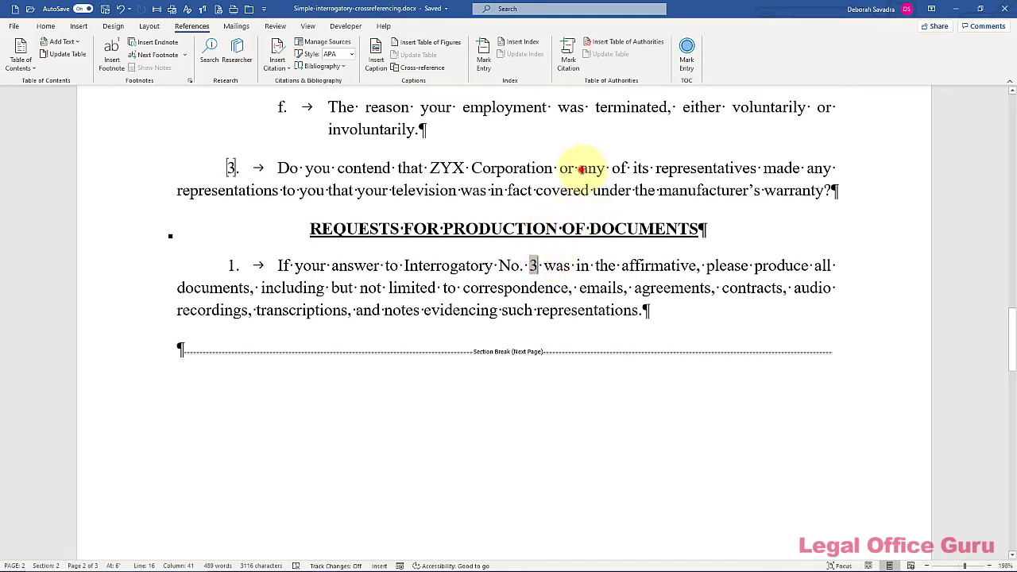
drag(581, 169, 459, 191)
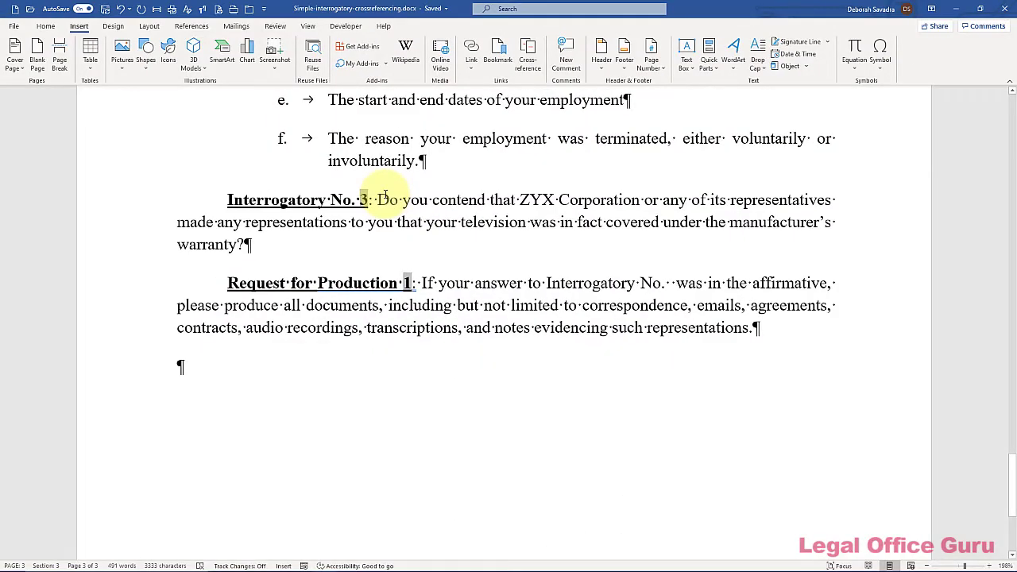
Bookmark the number in the "Interrogatory No. 3" heading of Scenario #3 with the name int_rep_2.
click(361, 198)
double_click(361, 198)
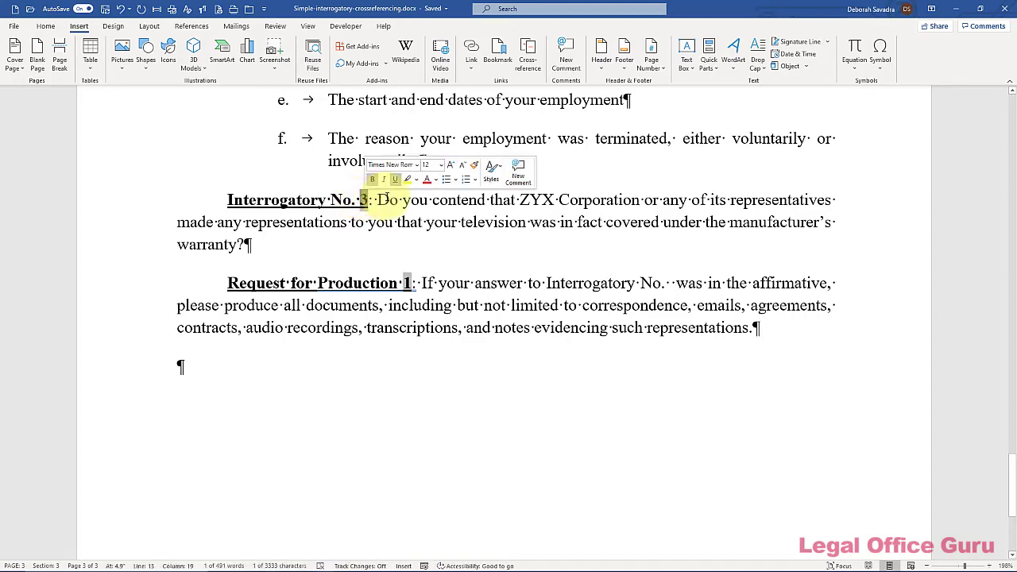
click(498, 60)
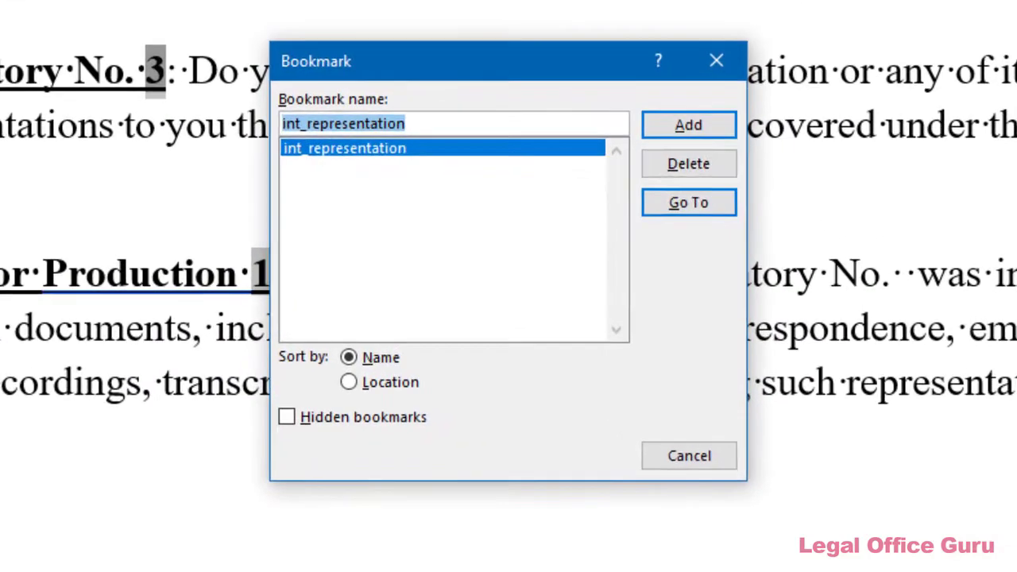
text(int_rep_2)
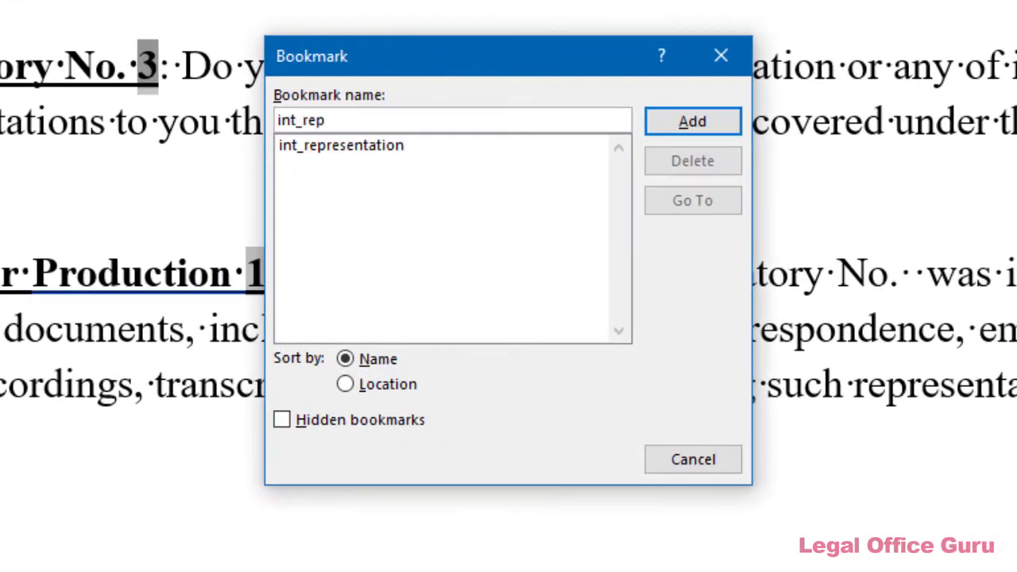
click(668, 123)
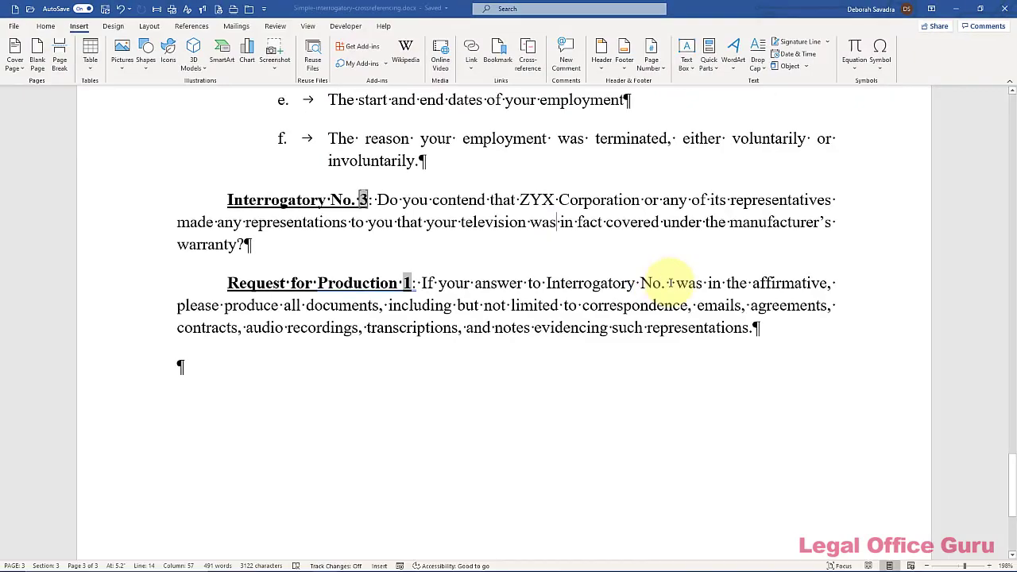
Insert a non-hyperlinked cross-reference to the bookmark text of int_rep_2 after "Interrogatory No." in Request for Production 1, and close the dialog.
click(528, 57)
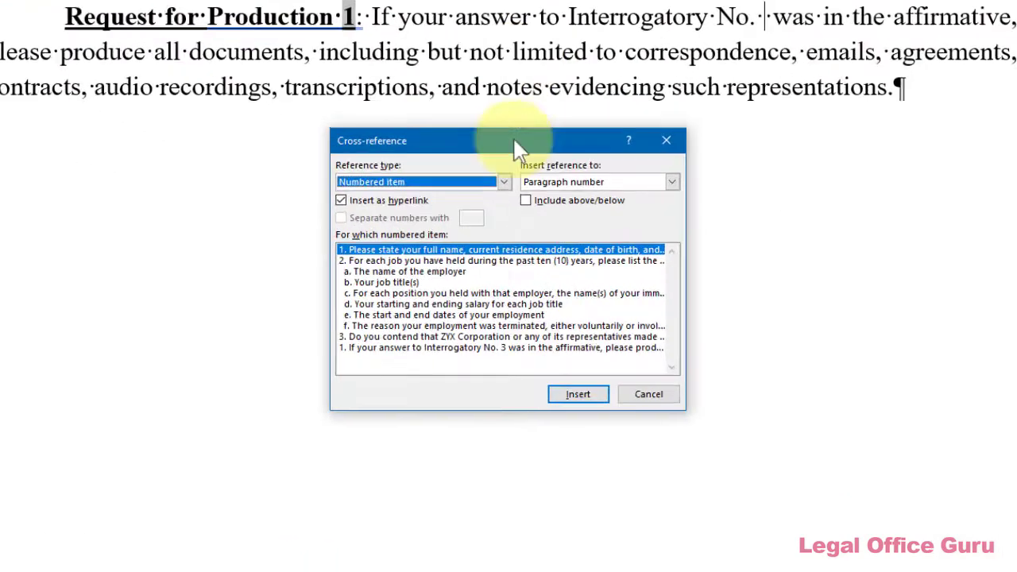
click(504, 182)
click(468, 218)
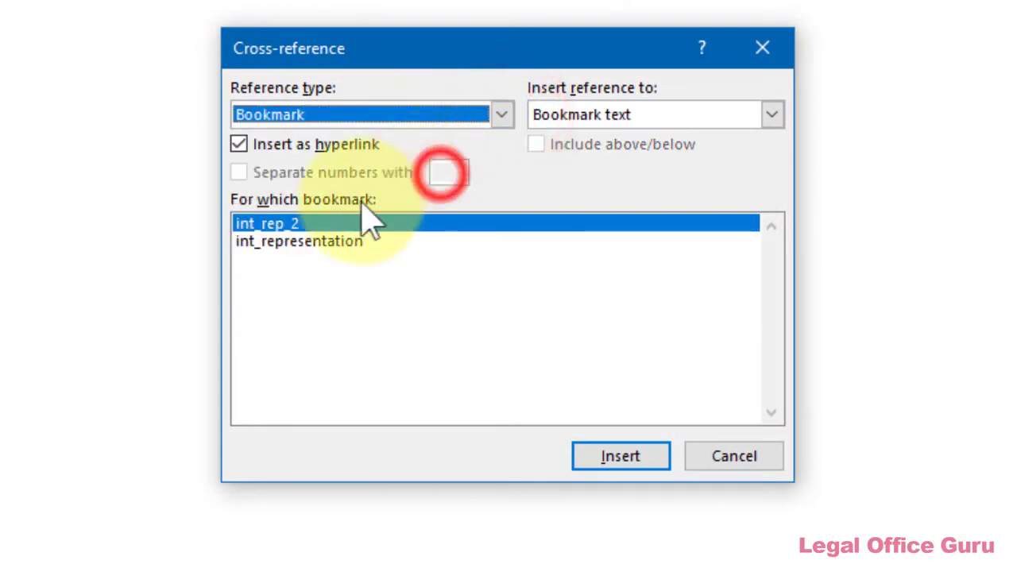
click(296, 224)
click(286, 144)
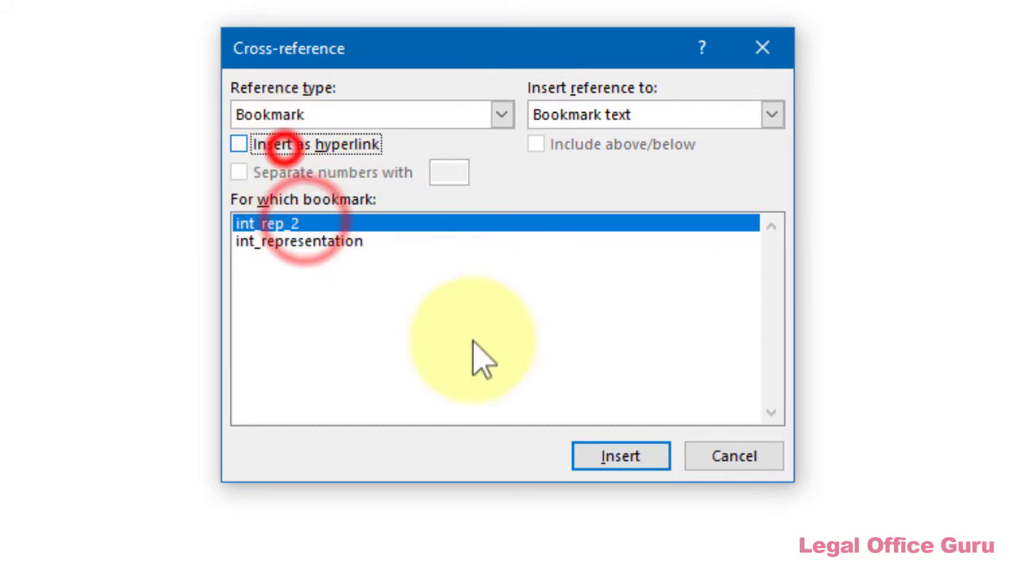
click(592, 463)
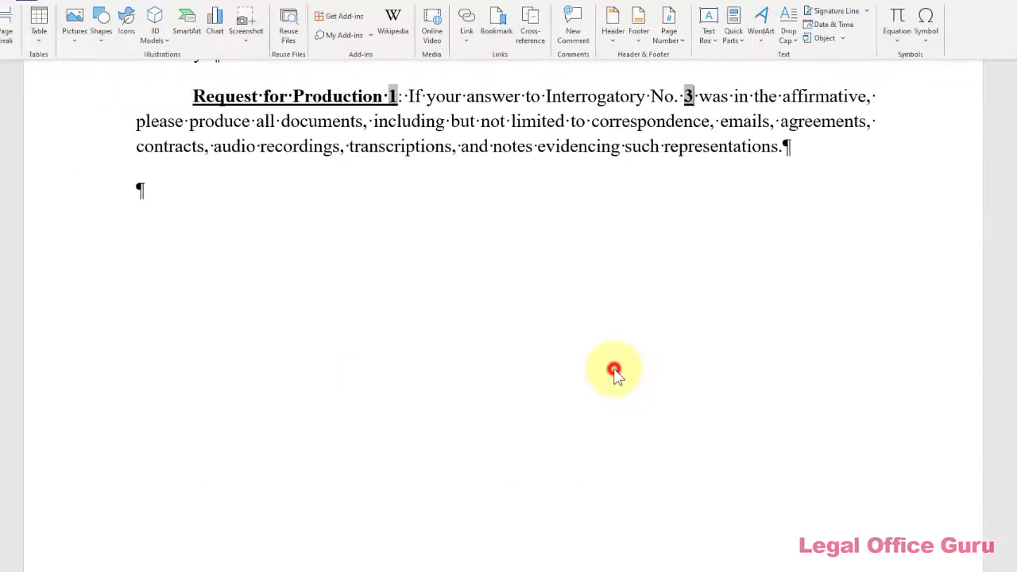
click(616, 374)
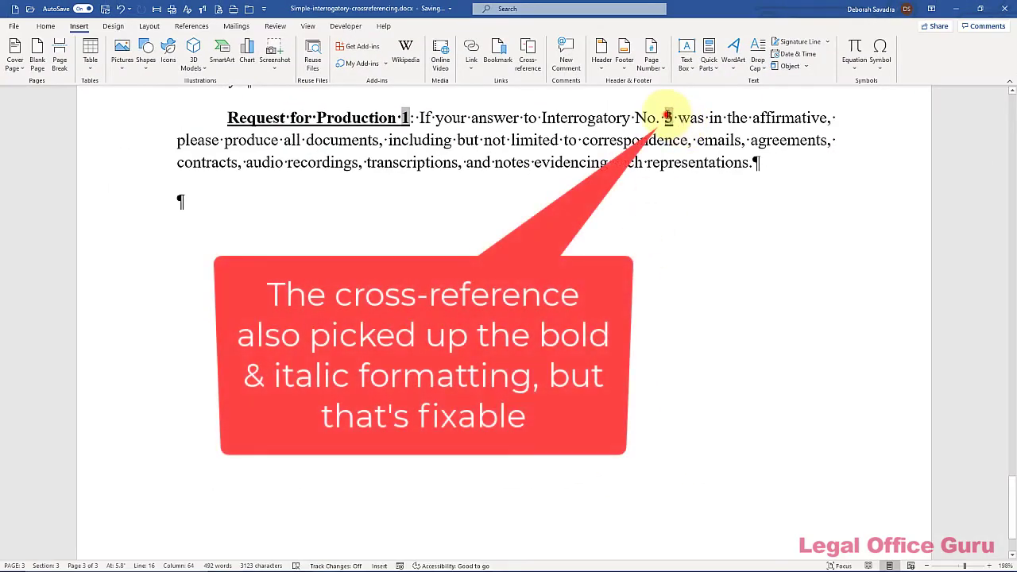
Remove the bold and underline formatting from the cross-reference number in Request for Production 1.
double_click(668, 116)
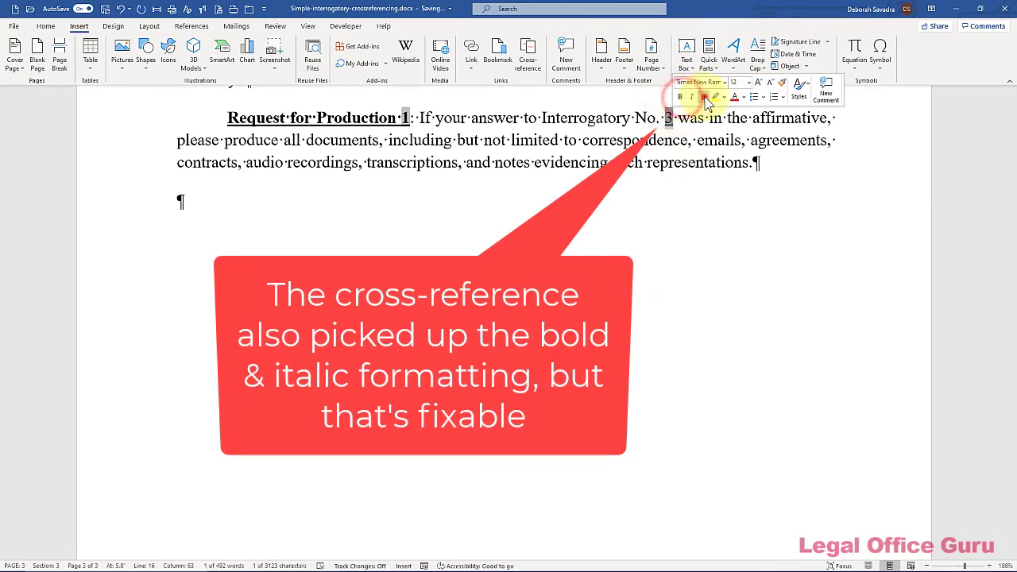
click(704, 97)
click(698, 125)
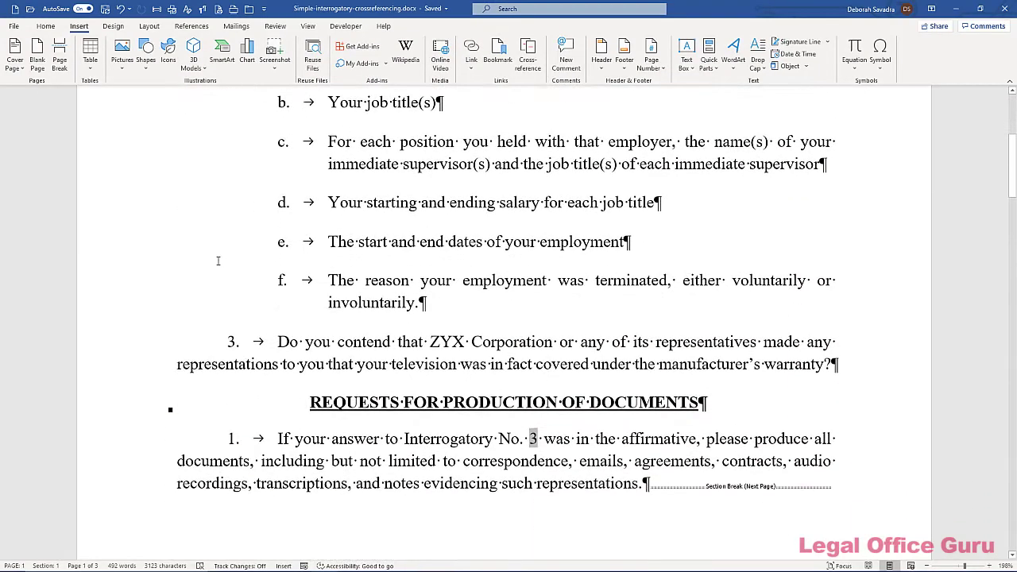
Review the cross-references through Scenario #3 and examine the field codes behind its numbers, returning to the normal field display.
scroll(218, 261, down, 10)
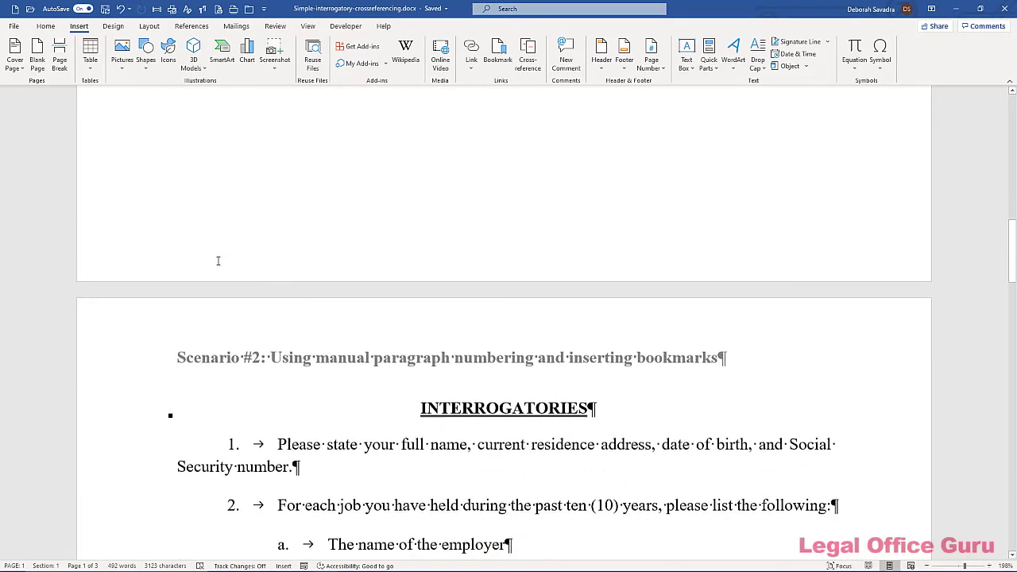
scroll(218, 260, down, 10)
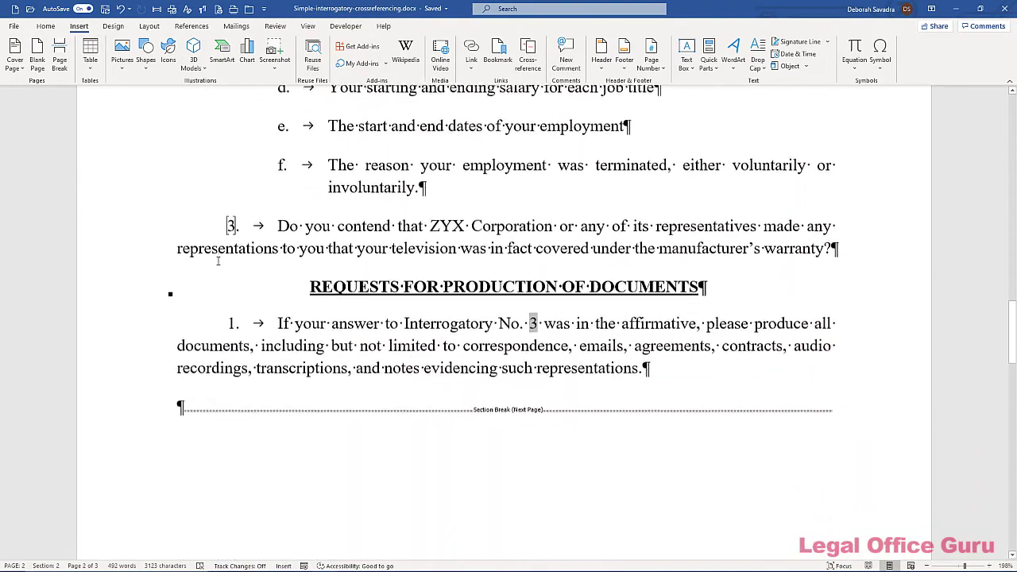
scroll(218, 260, down, 10)
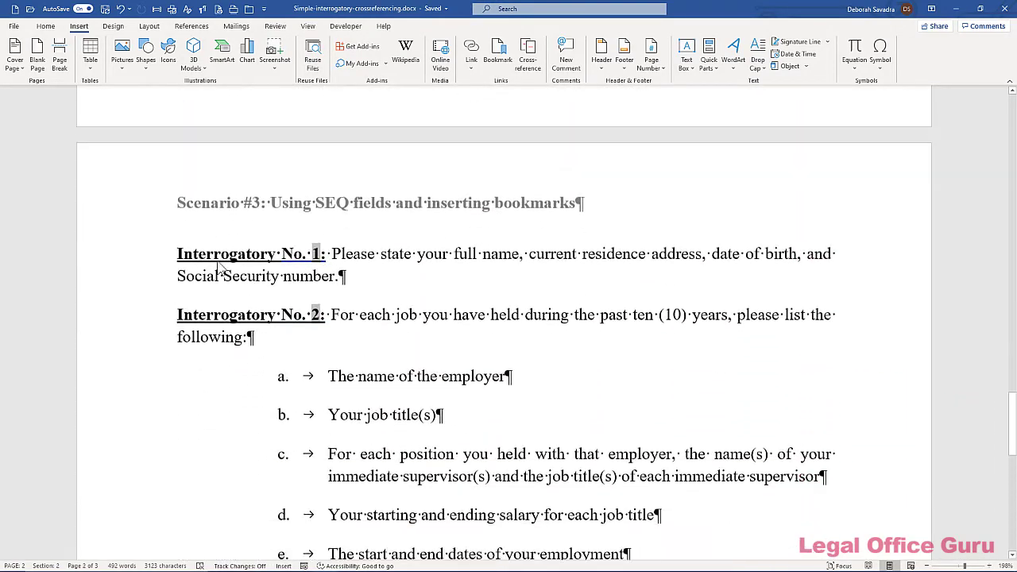
scroll(218, 260, down, 4)
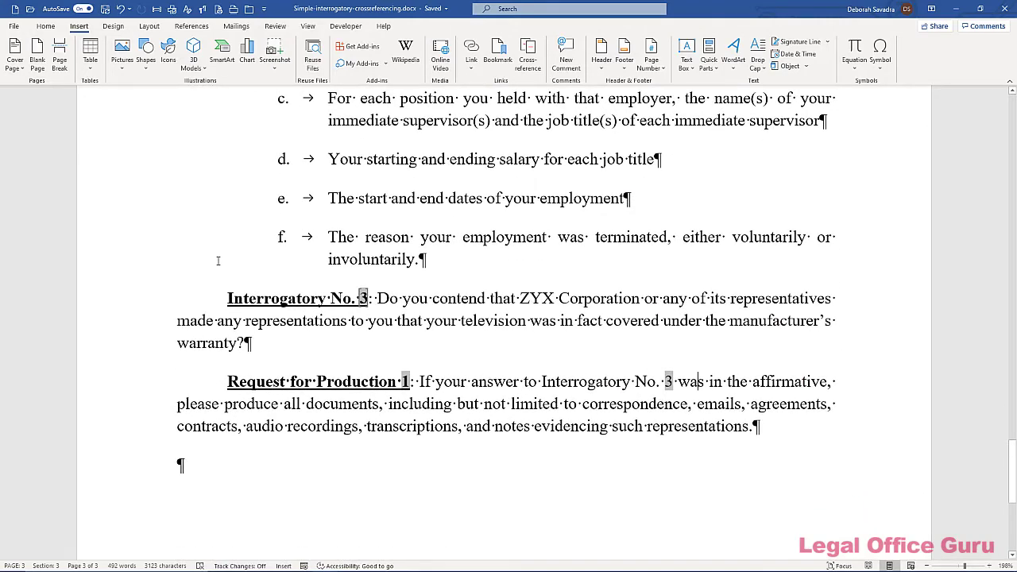
click(200, 198)
key(alt+F9)
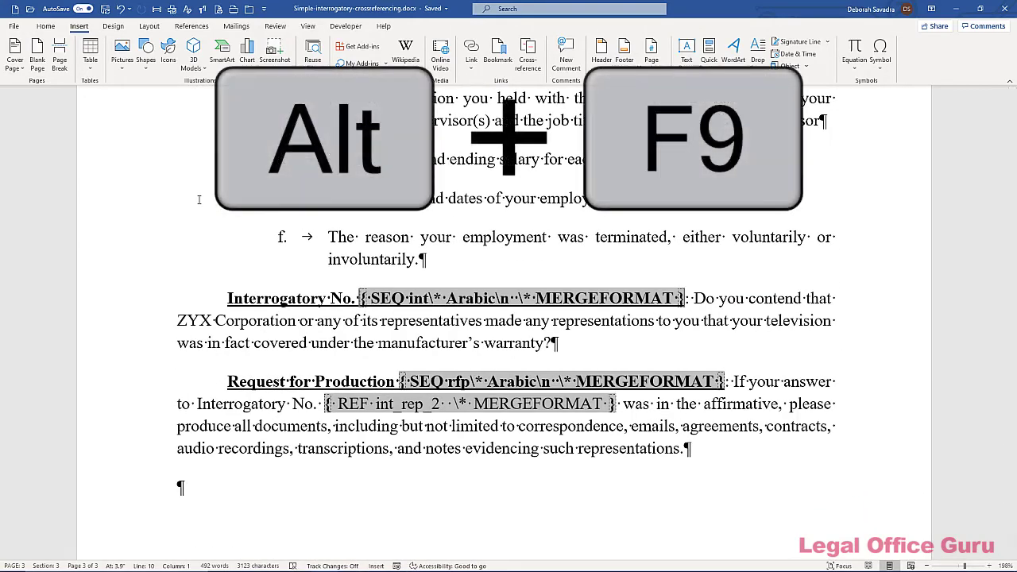
key(alt+F9)
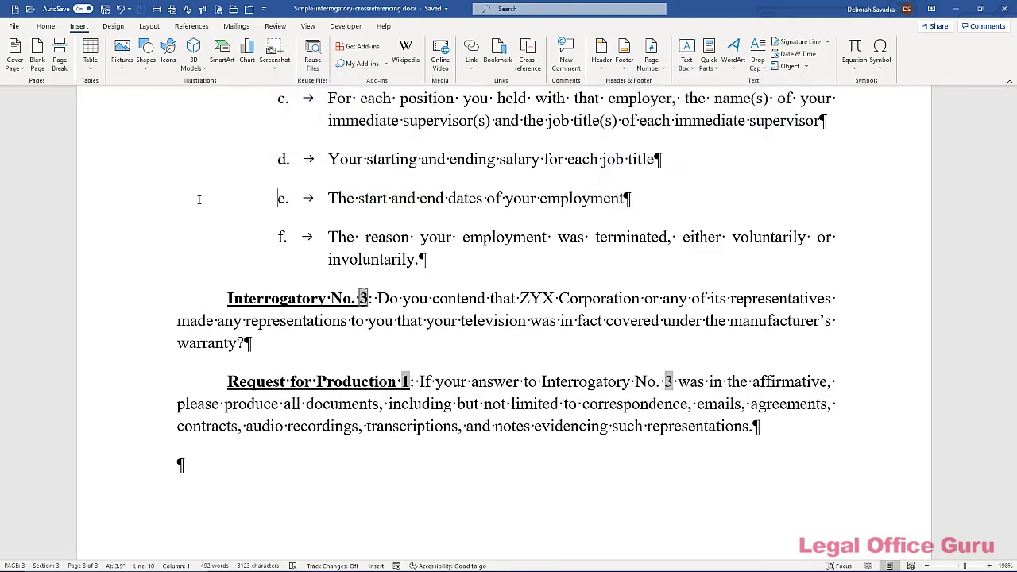